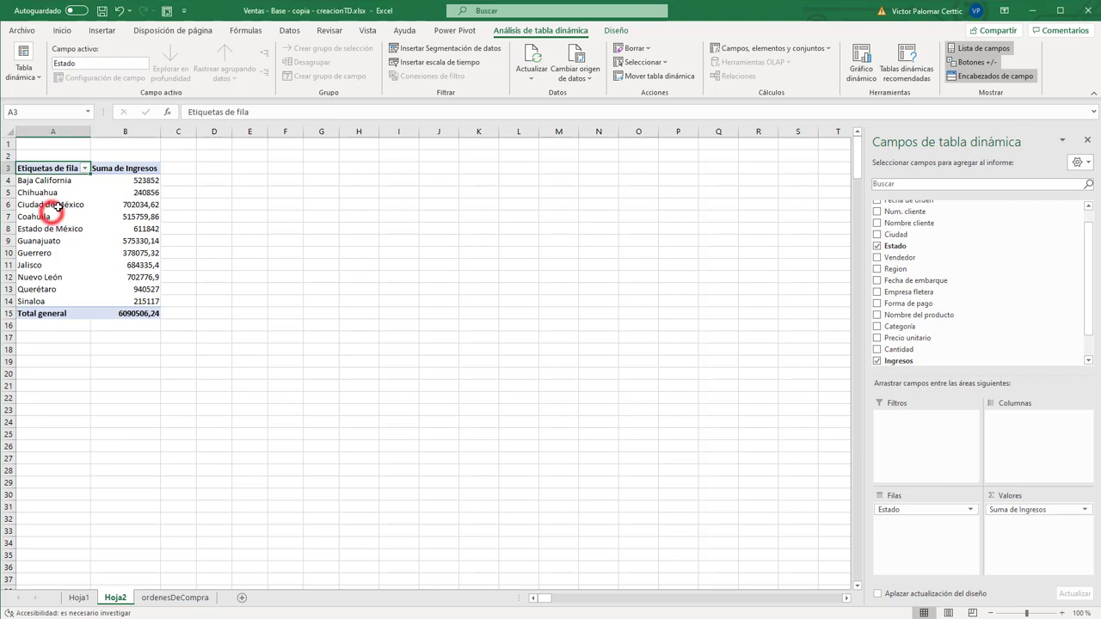
- Check the name assigned to the pivot table on Hoja2
left_click(61, 194)
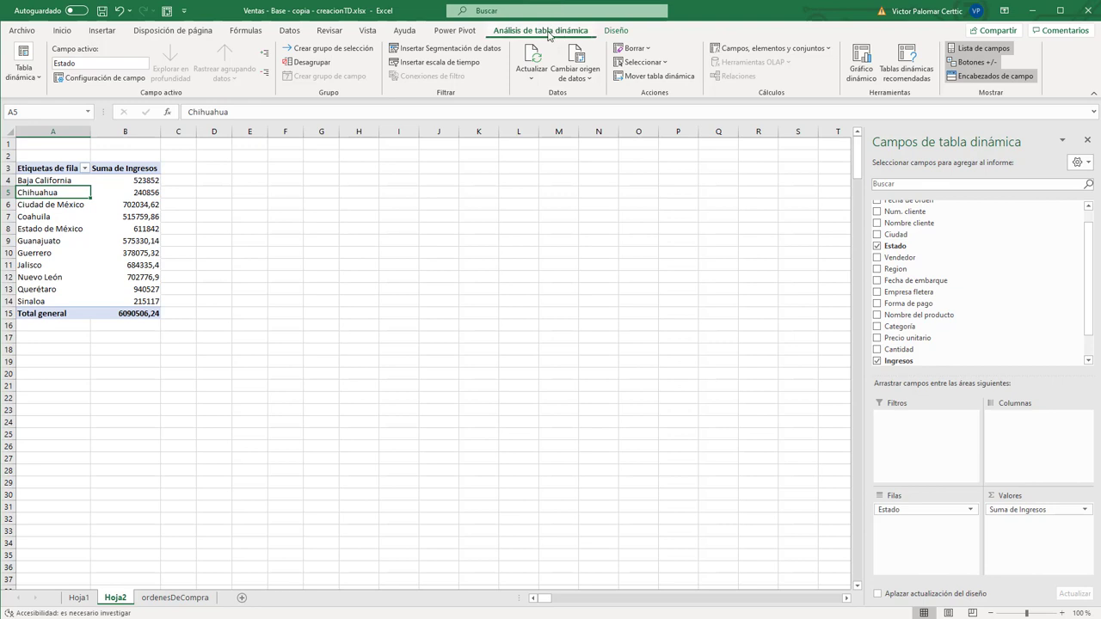
left_click(26, 80)
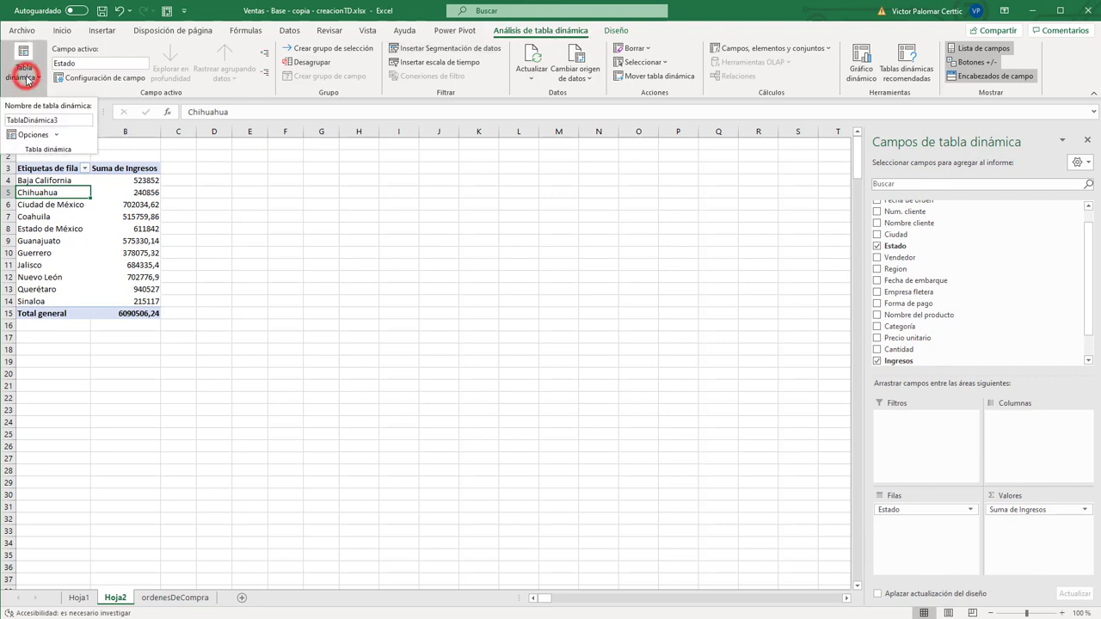
left_click(42, 120)
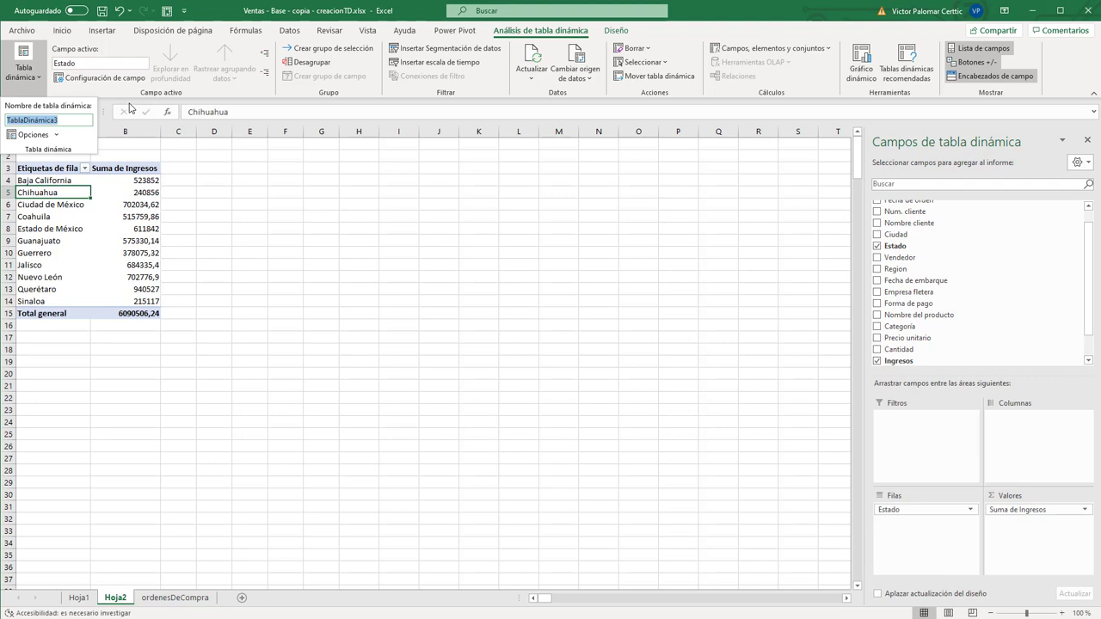
key("BackSpace")
key("Return")
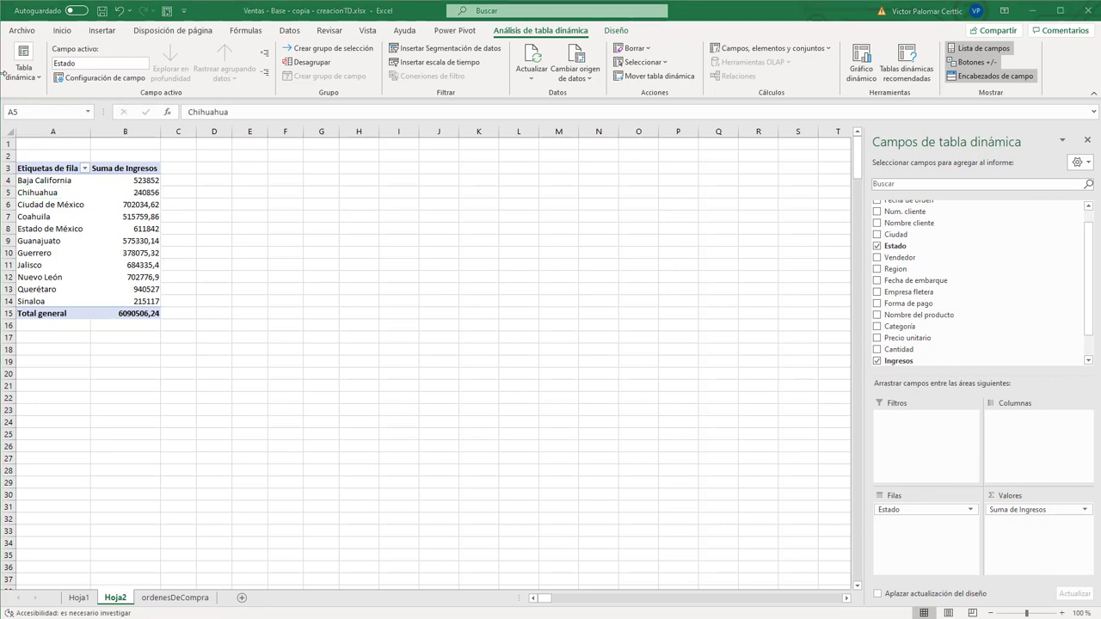
- Move the pivot table to cell F3 of the existing sheet Hoja2
left_click(74, 214)
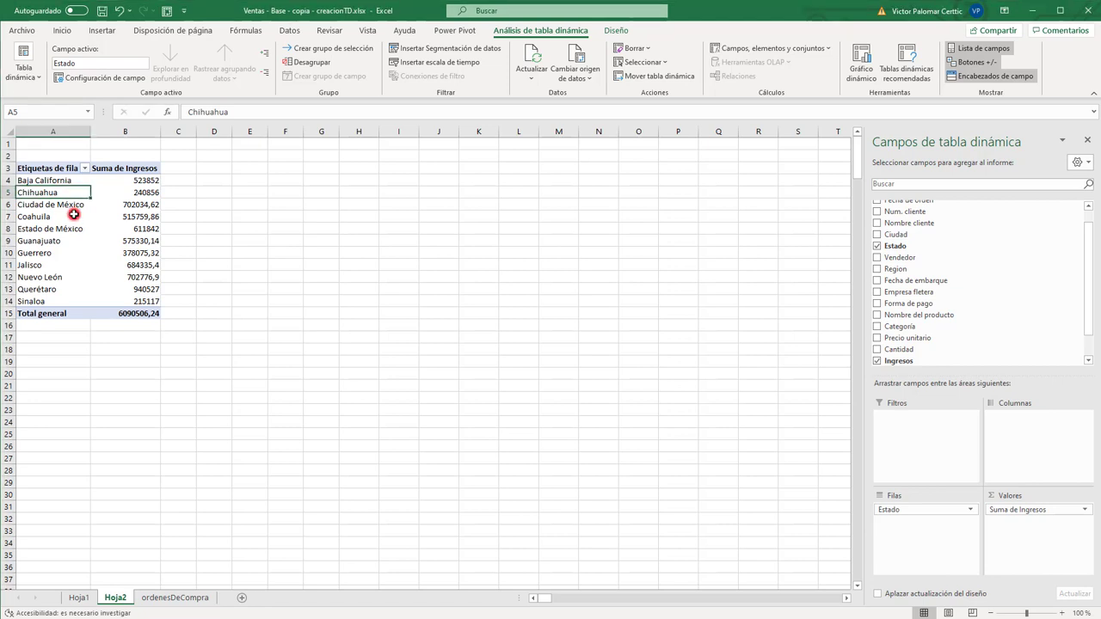
left_click(677, 77)
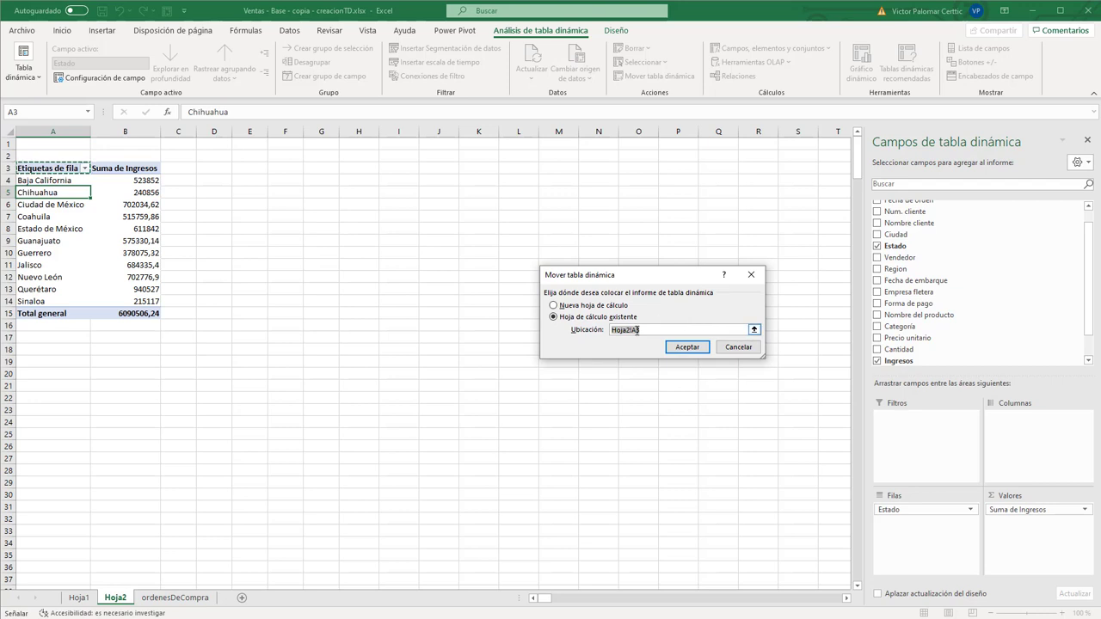
left_click(755, 331)
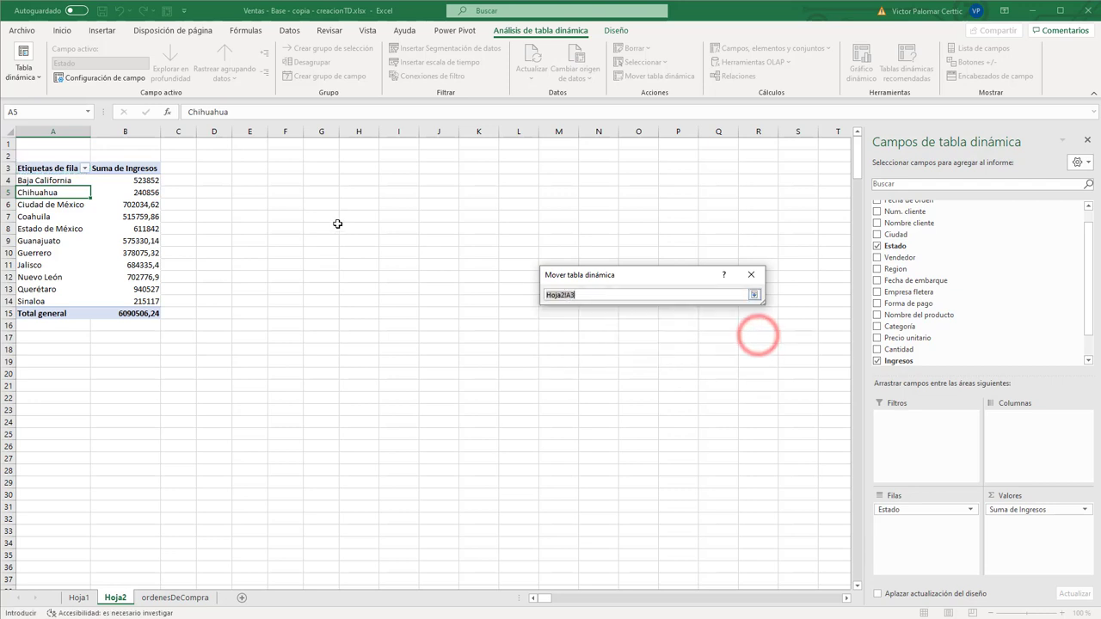
left_click(284, 169)
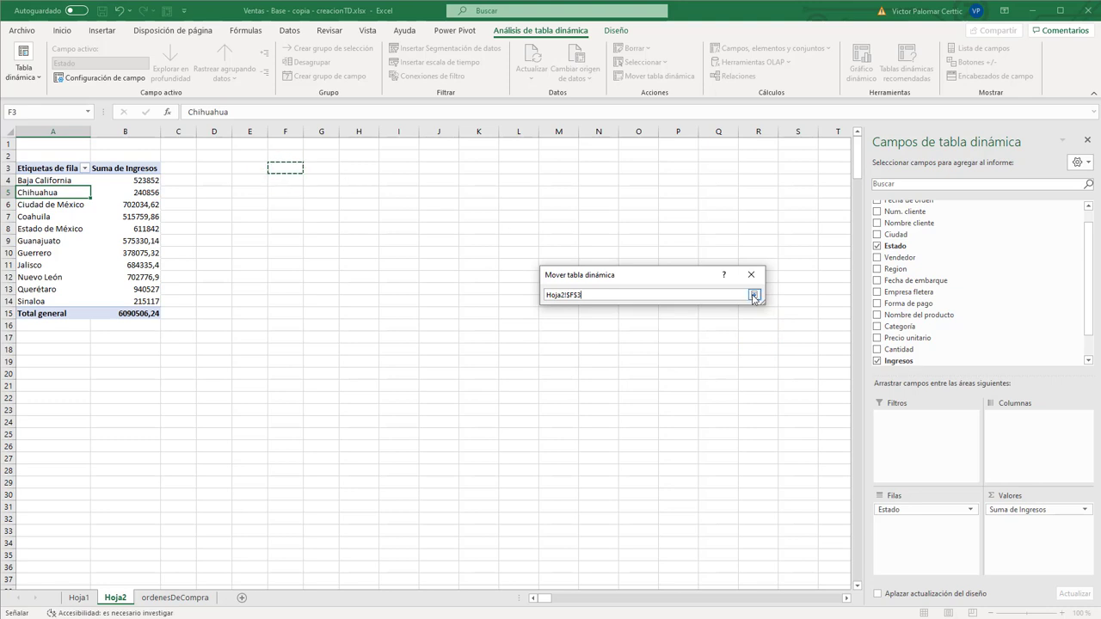
left_click(755, 296)
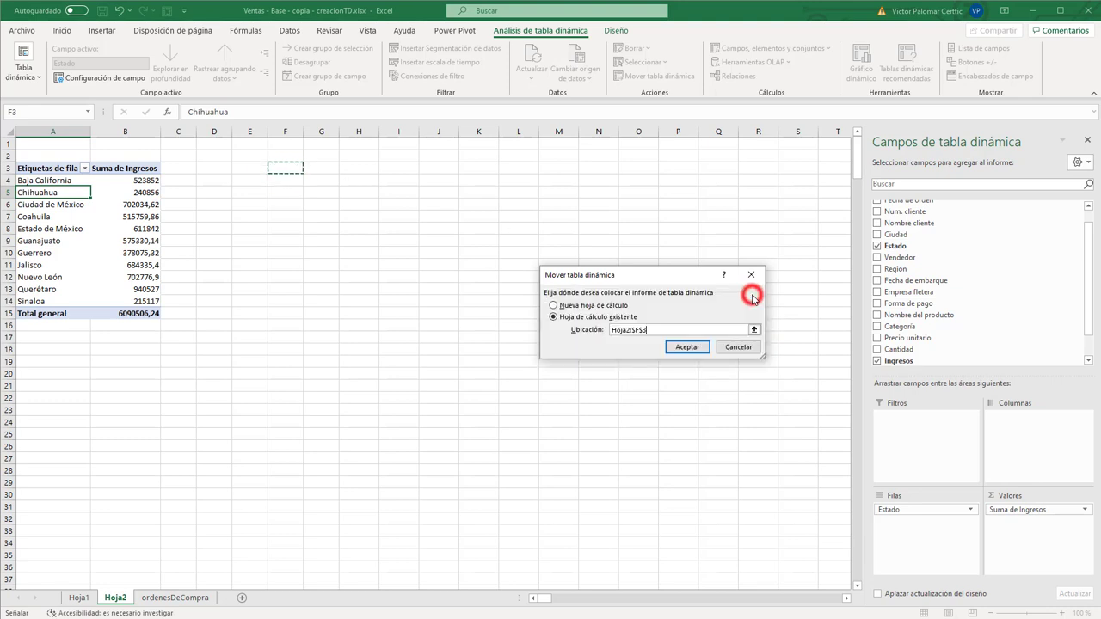
left_click(693, 347)
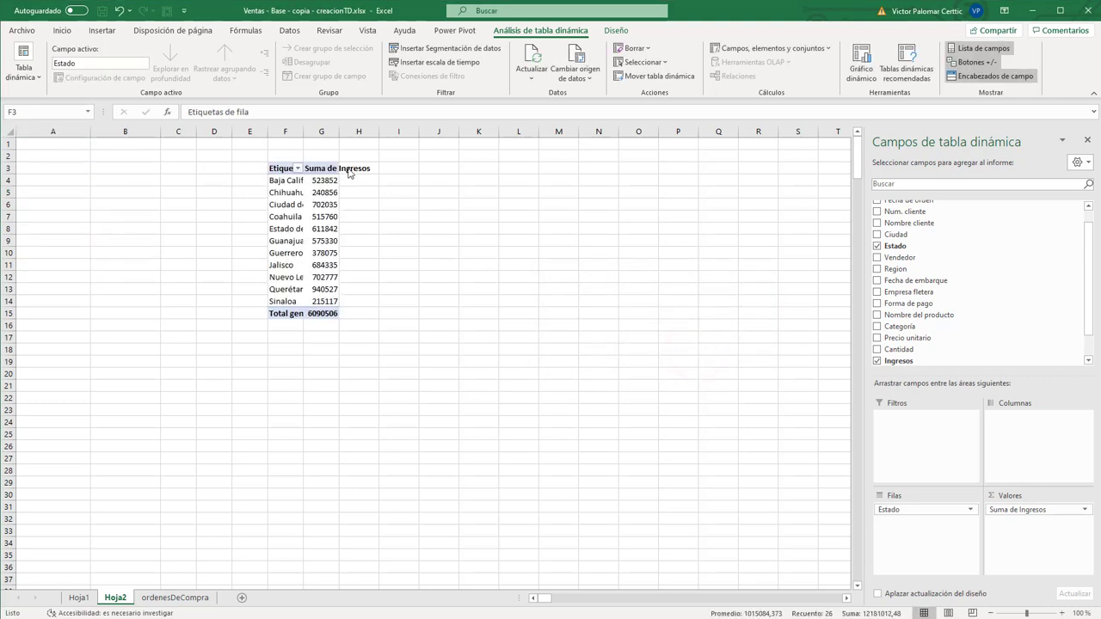
- Fit the widths of columns G and F to the moved pivot table's contents
double_click(340, 133)
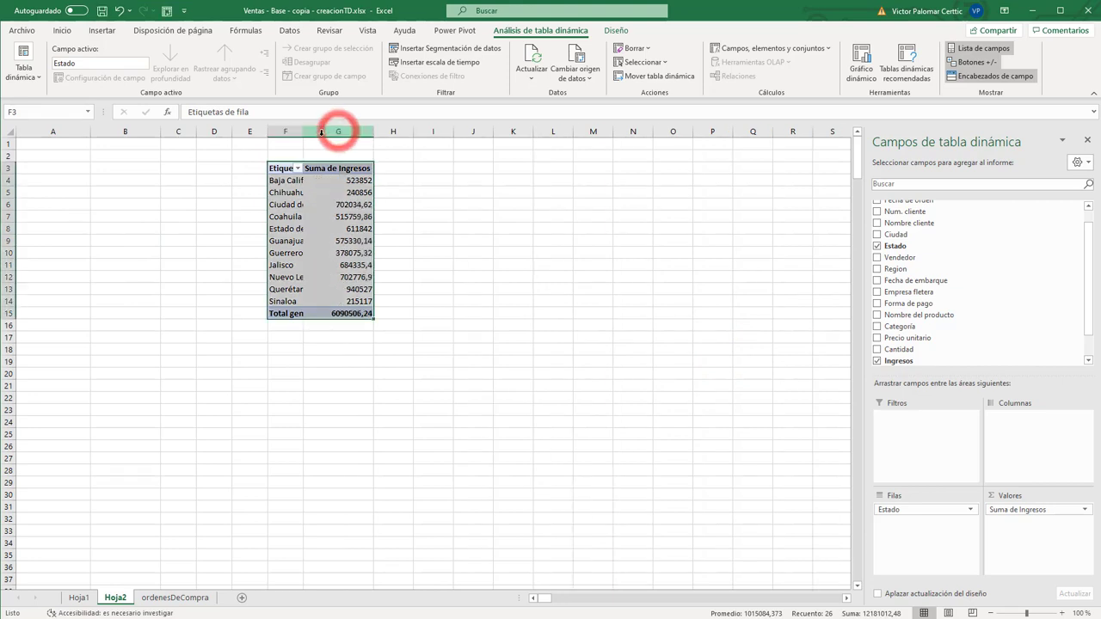
double_click(303, 133)
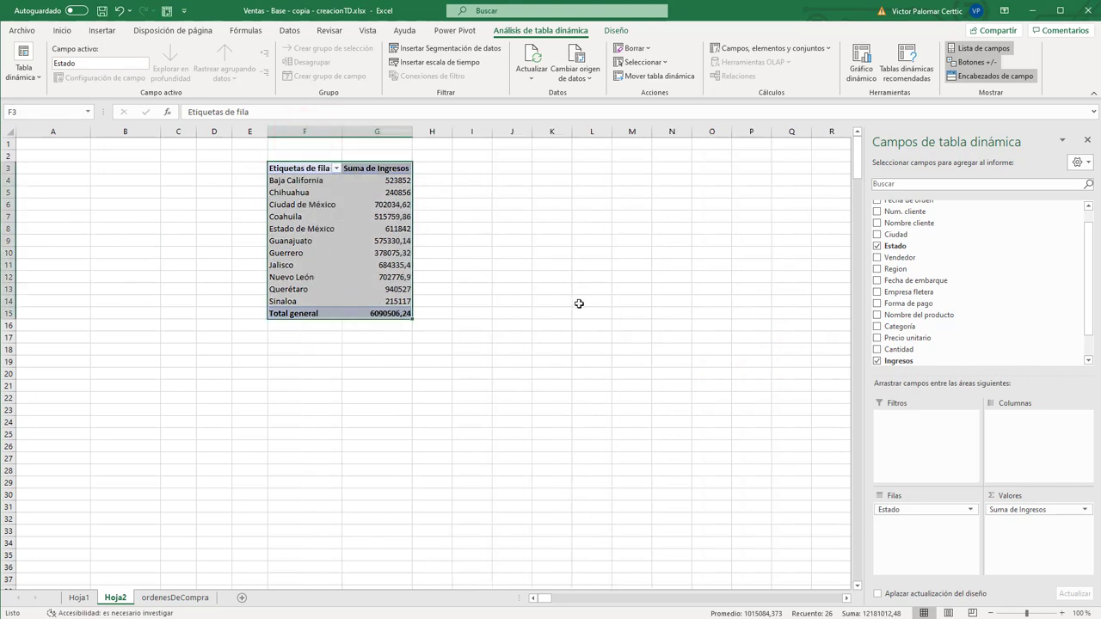
key("Down")
key("Down")
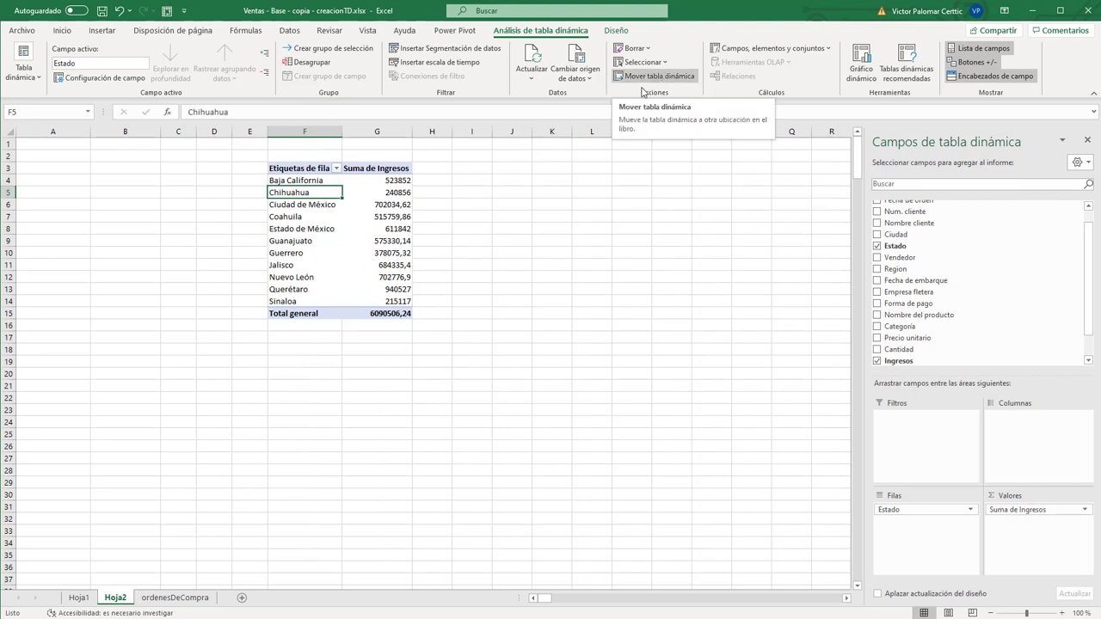
- Select the whole pivot table, cut it and paste it at cell A3
left_click(313, 167)
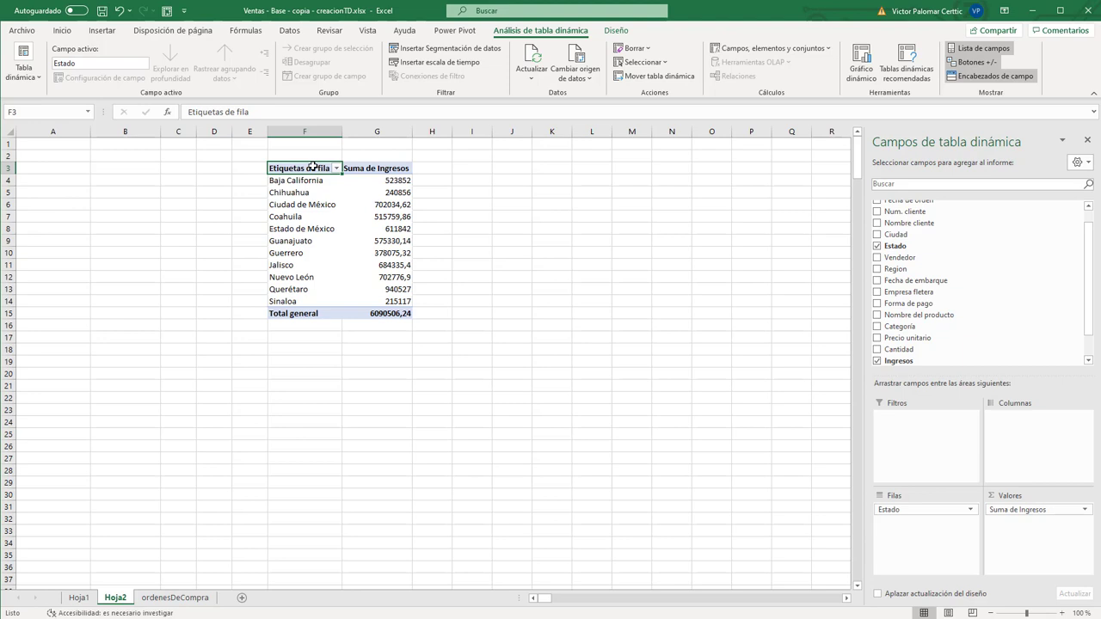
left_click(313, 167)
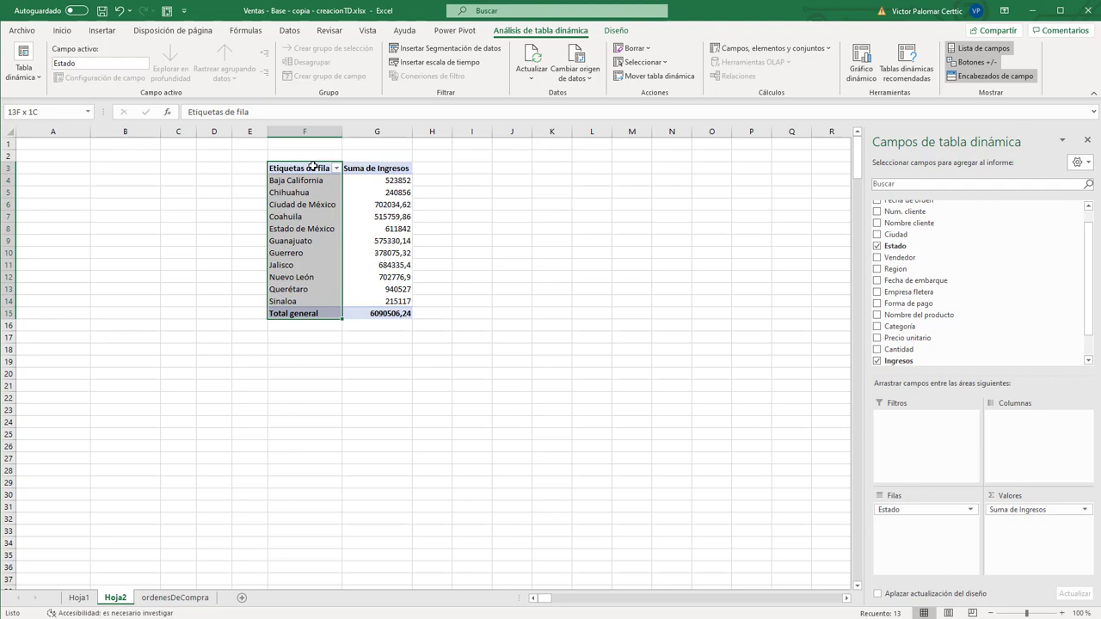
left_click(314, 167)
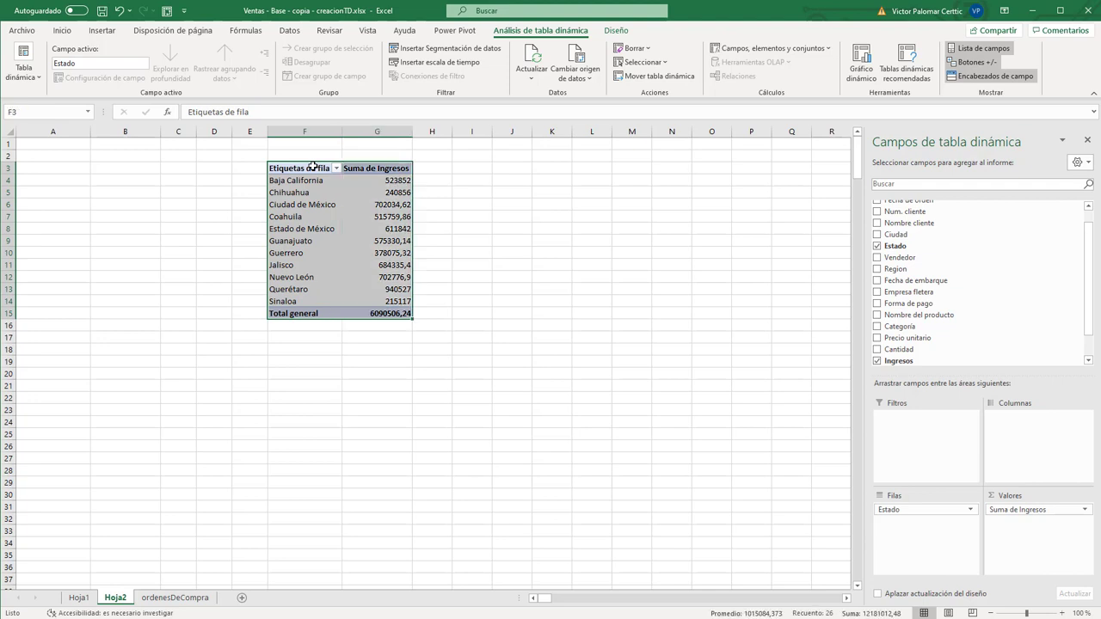
key("ctrl+c")
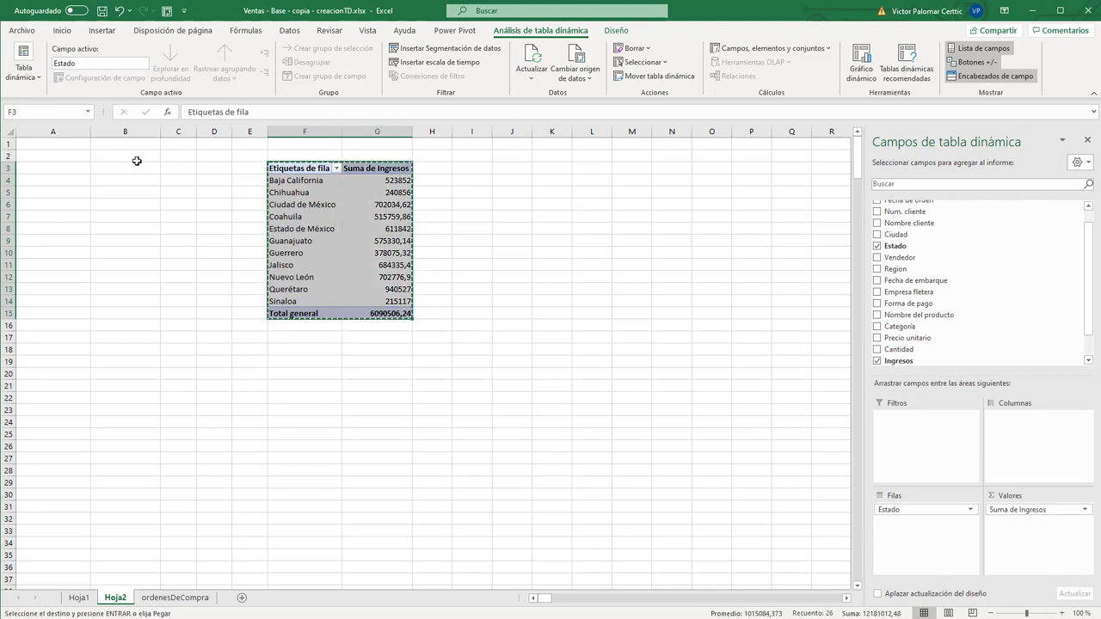
left_click(62, 163)
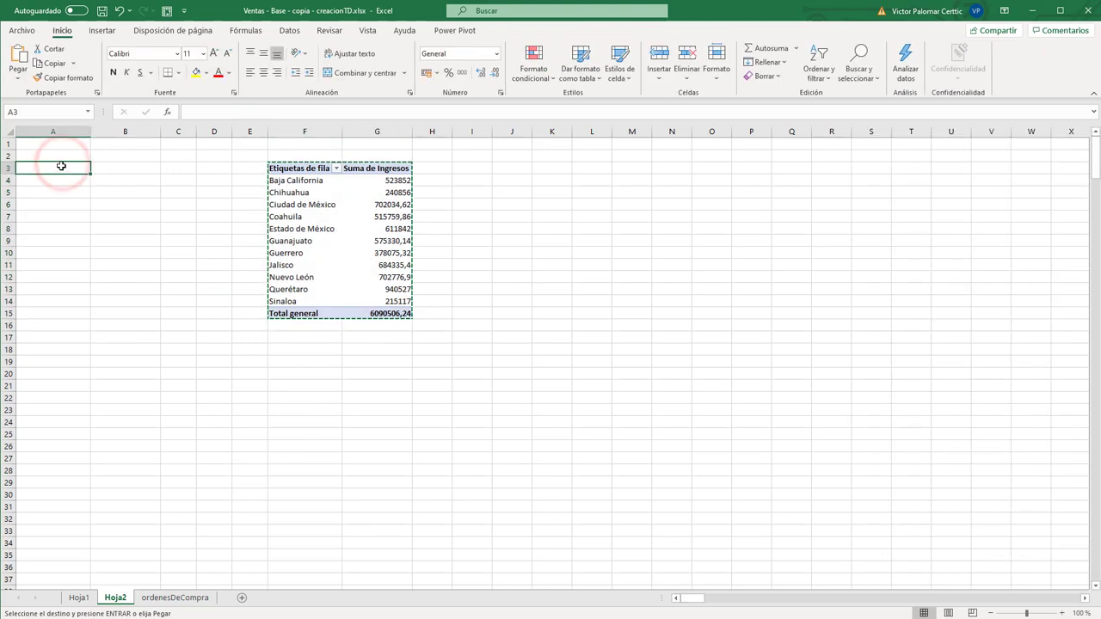
key("ctrl+v")
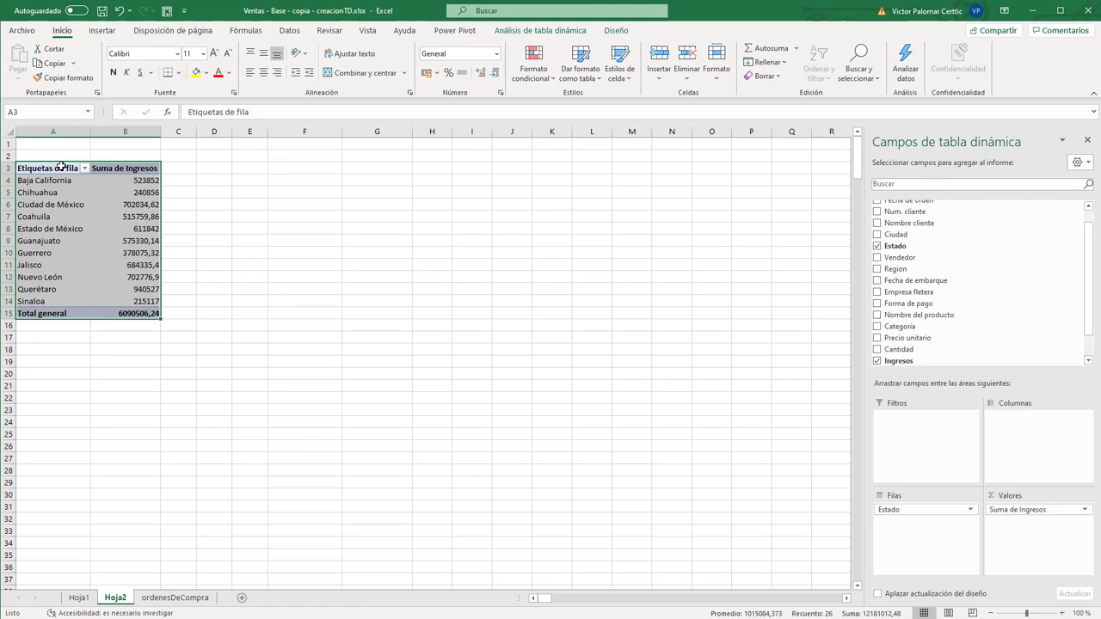
left_click(192, 229)
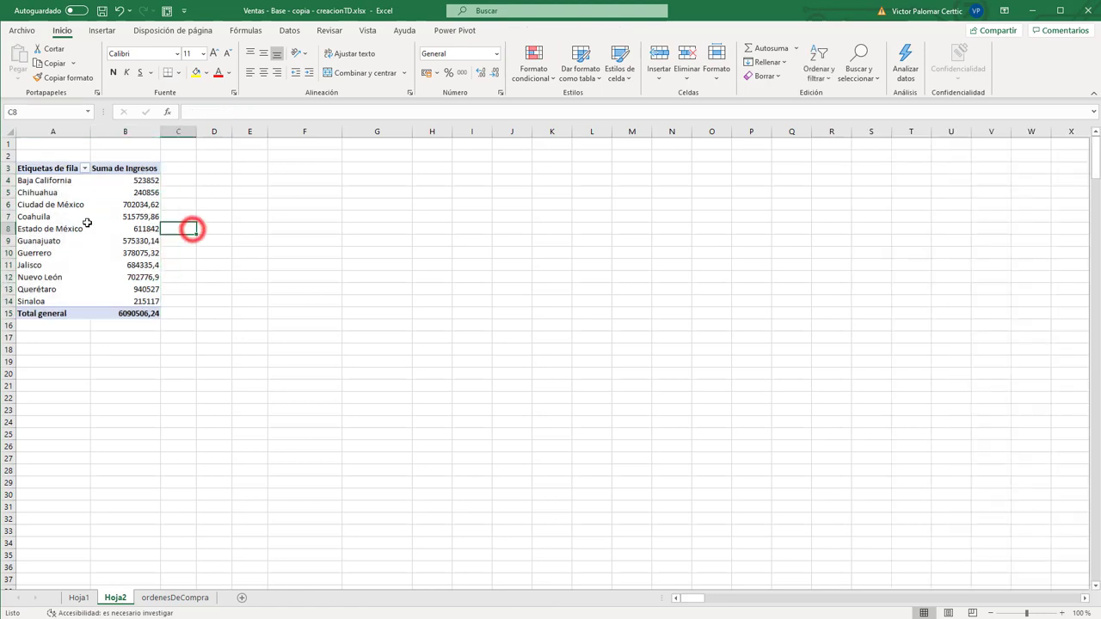
- Select the whole pivot table starting from cells A7 and B7, and view the ordenesDeCompra sheet before returning to Hoja2
left_click(75, 218)
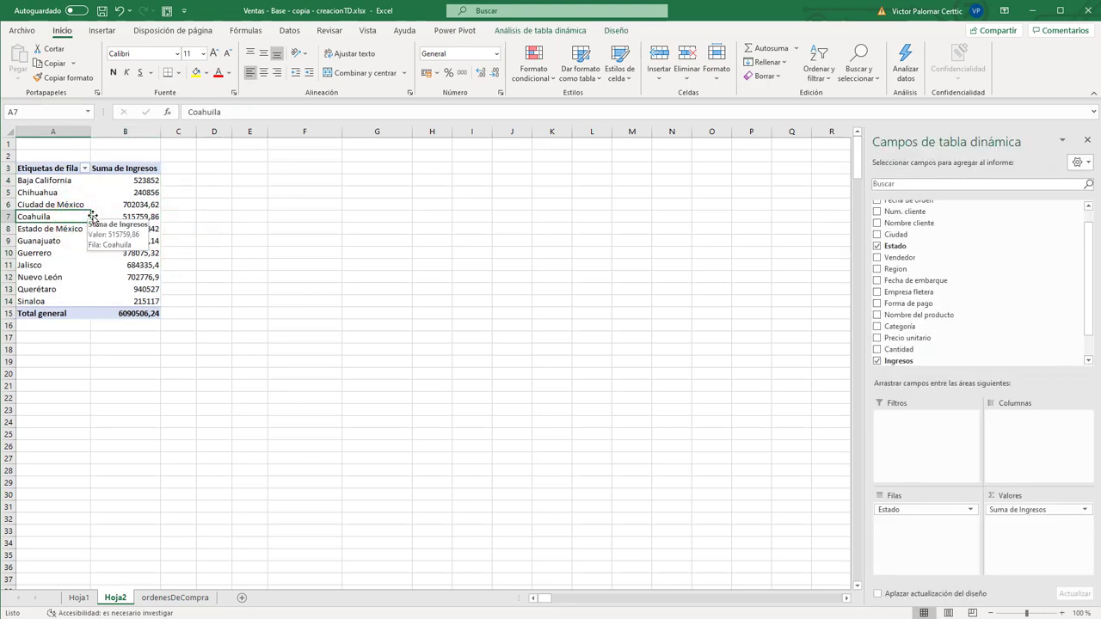
key("ctrl+a")
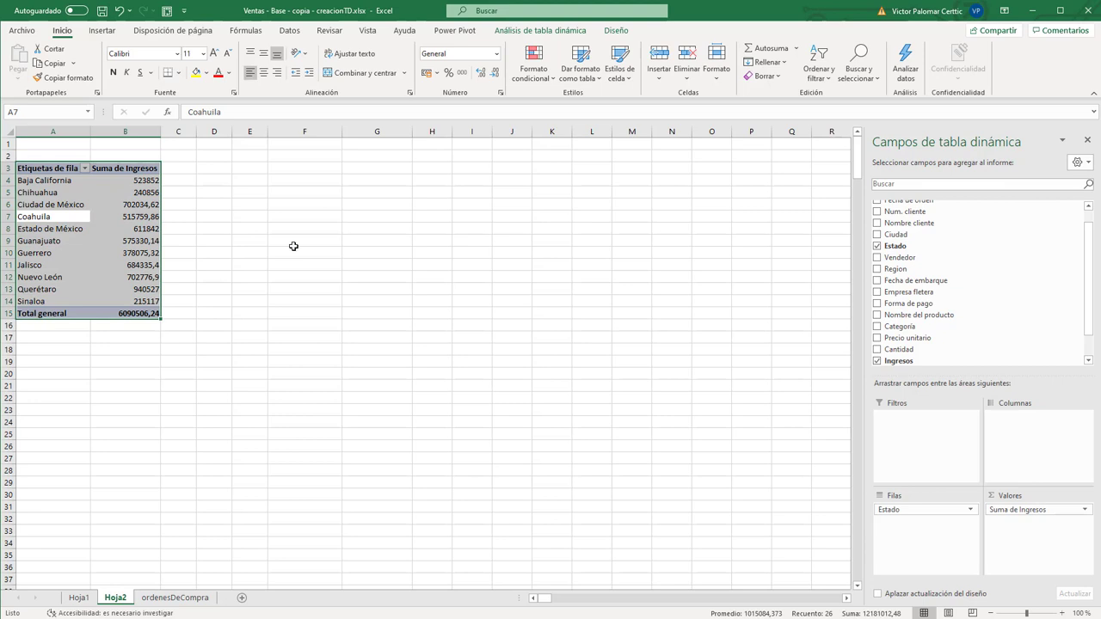
left_click(94, 214)
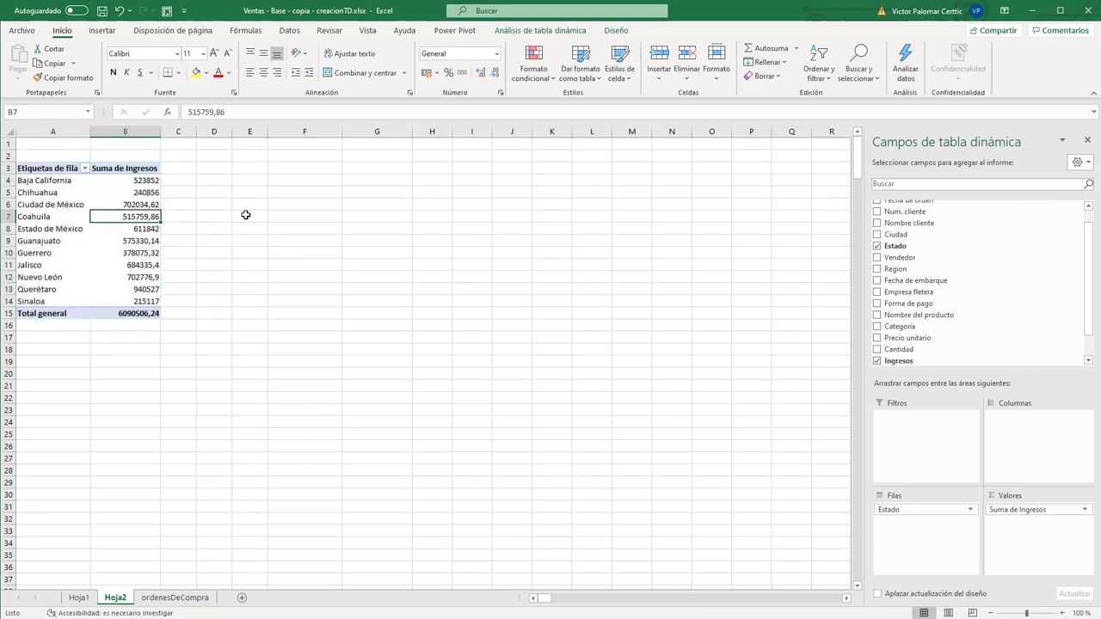
key("ctrl+a")
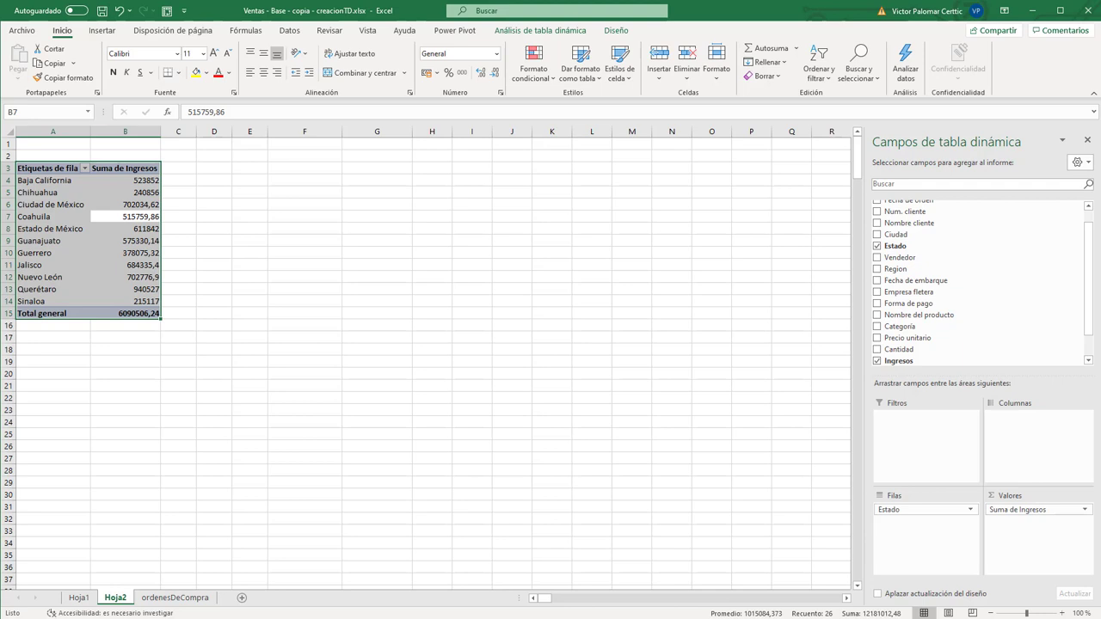
left_click(82, 228)
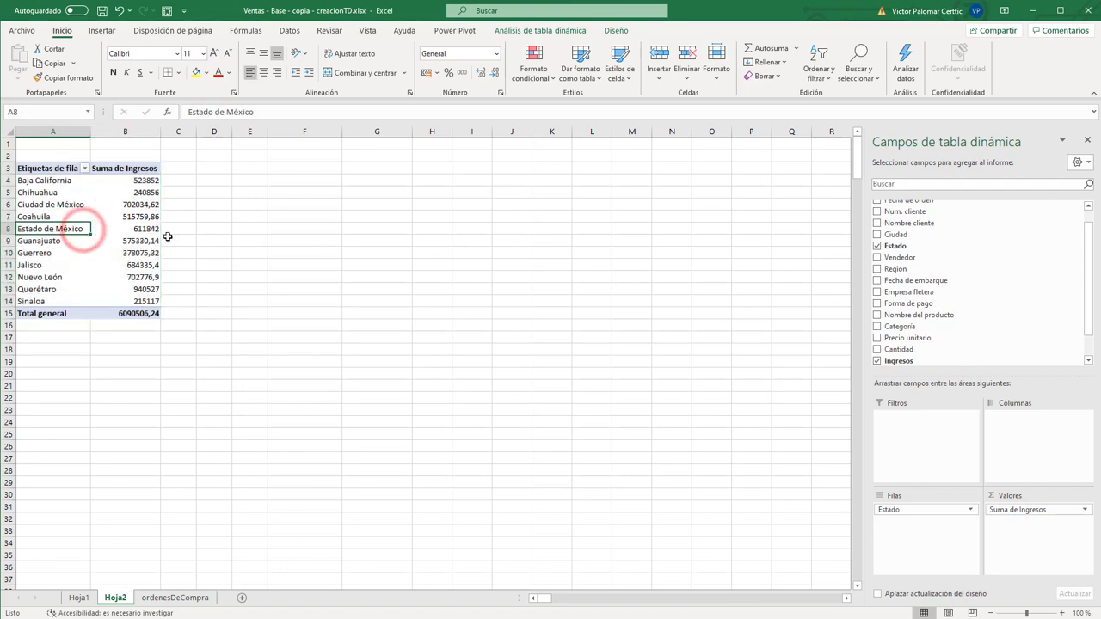
left_click(175, 598)
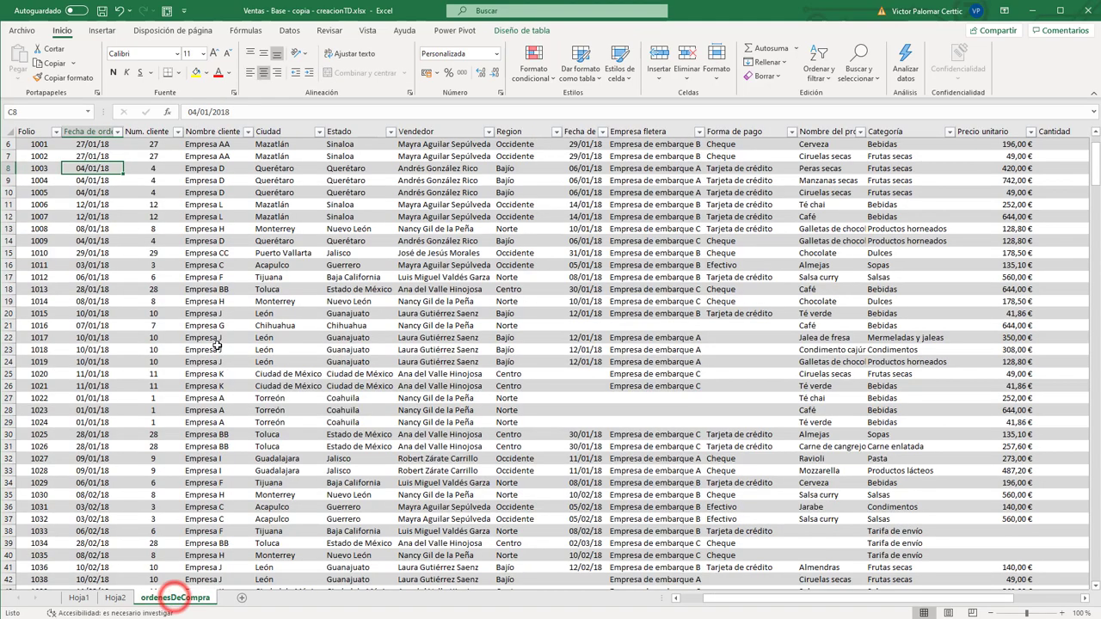
left_click(113, 599)
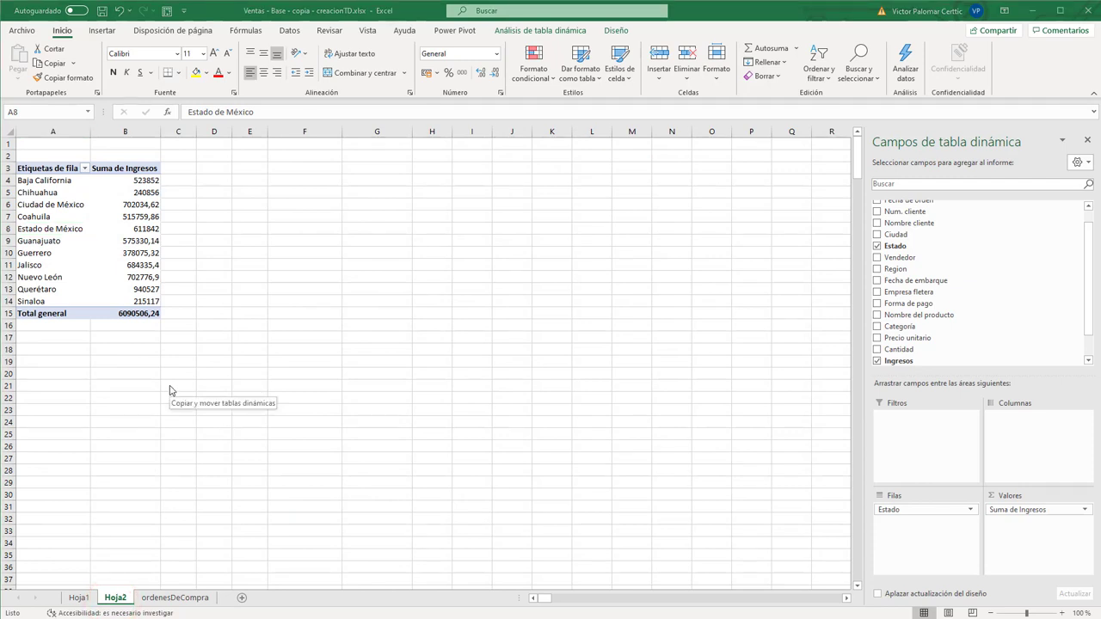
- Copy the whole pivot table and paste only its values at cell F3
left_click(79, 280)
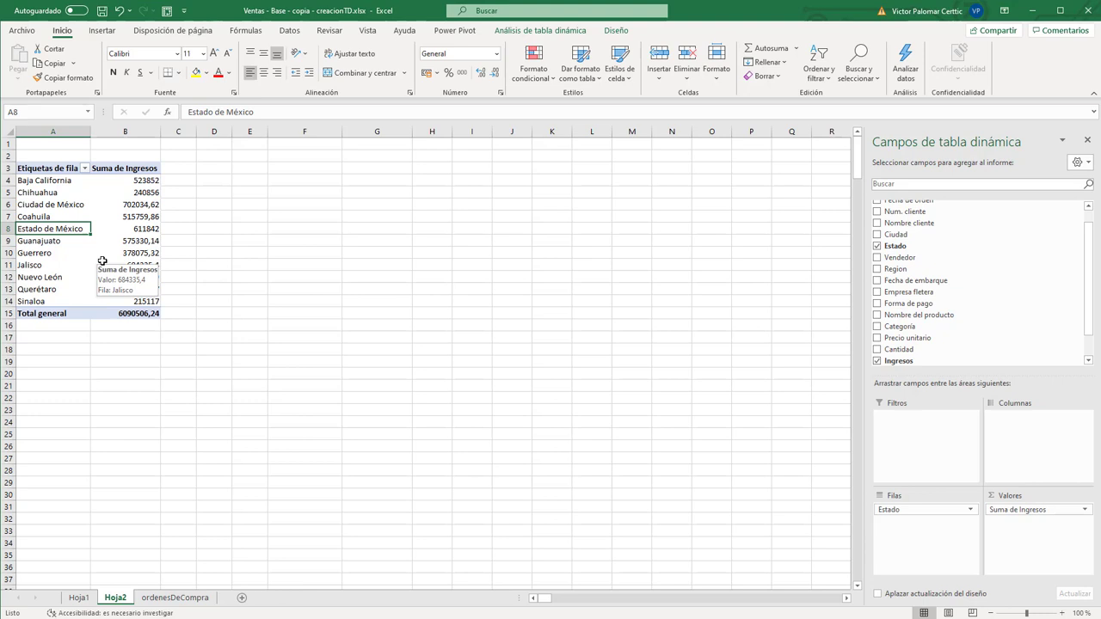
key("ctrl+a")
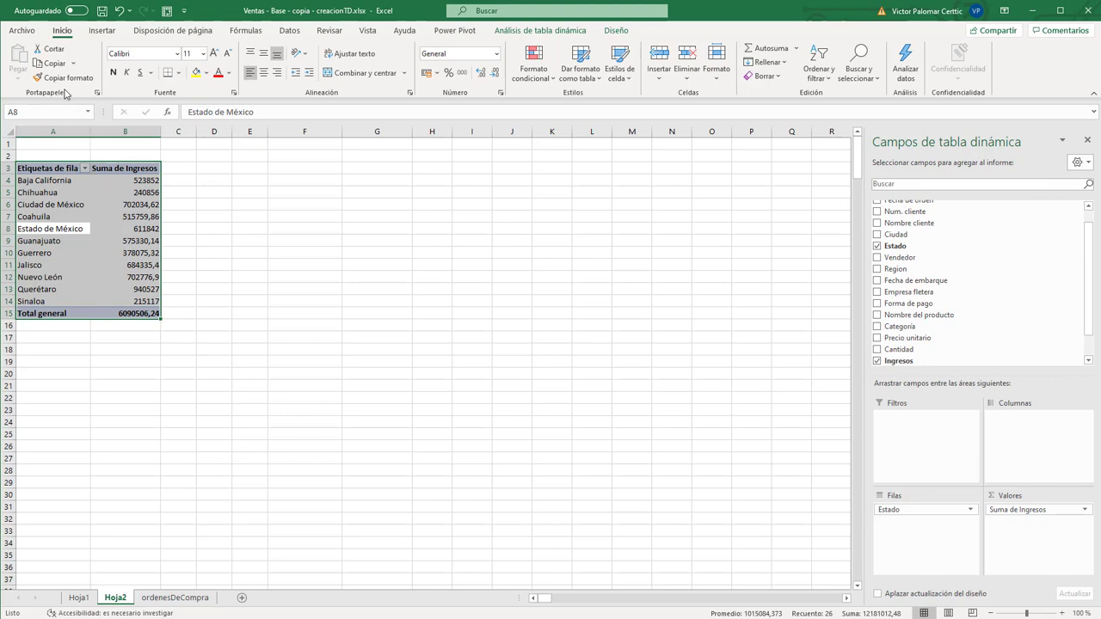
left_click(73, 65)
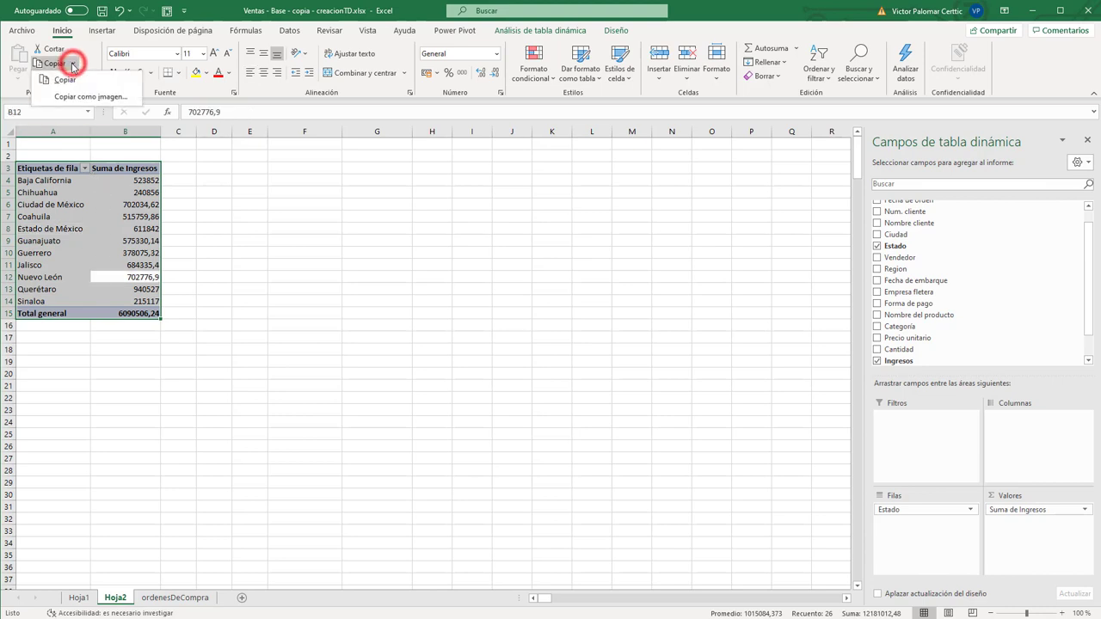
left_click(63, 79)
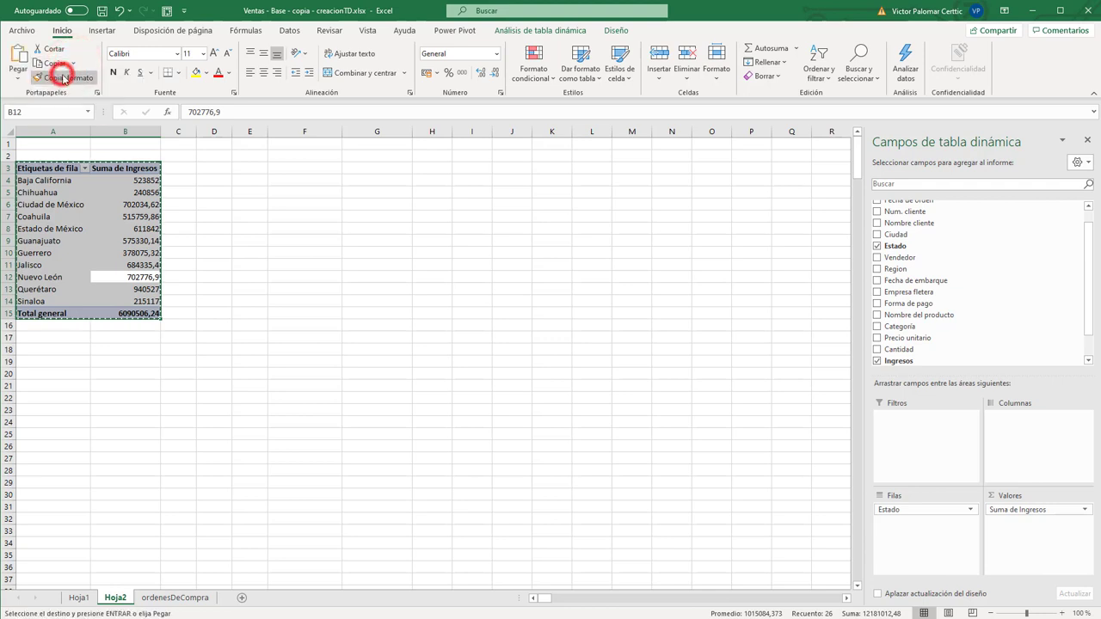
left_click(346, 171)
left_click(315, 170)
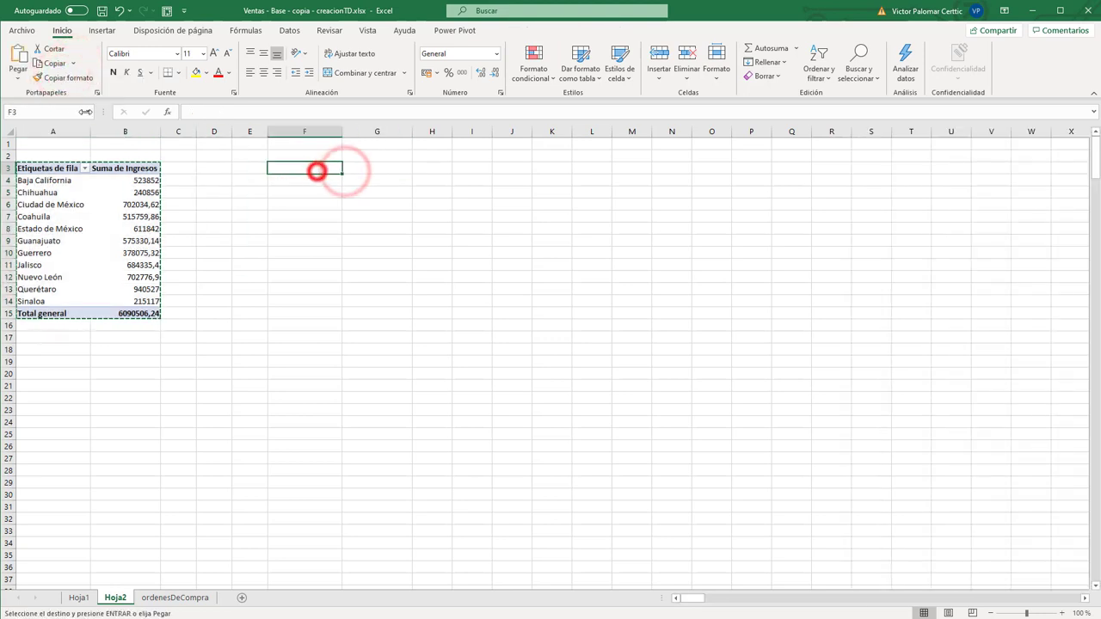
left_click(26, 73)
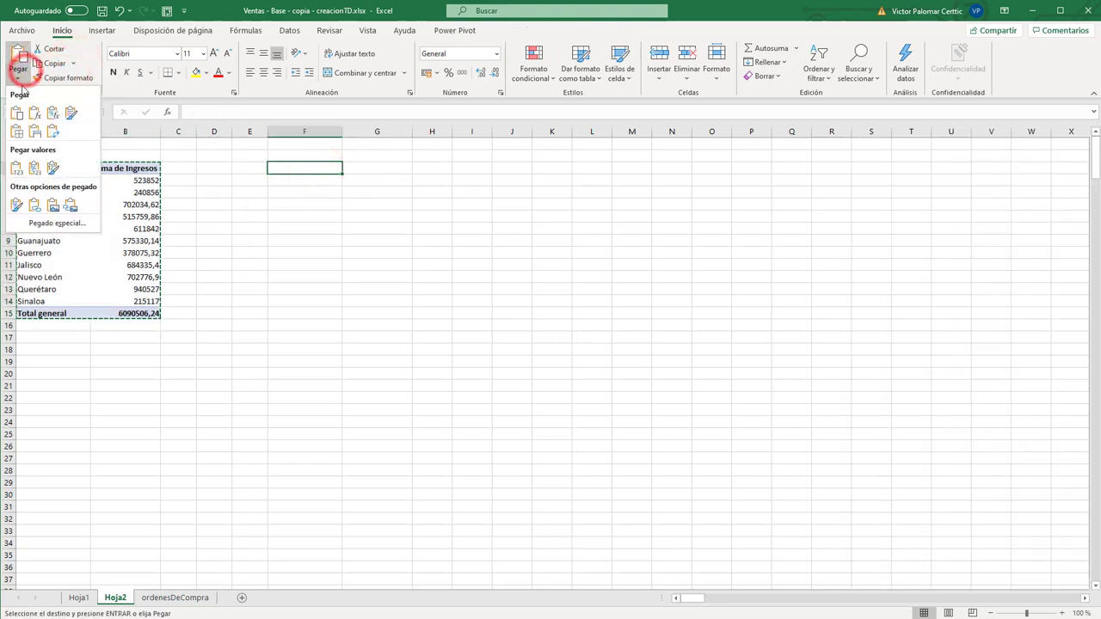
left_click(17, 170)
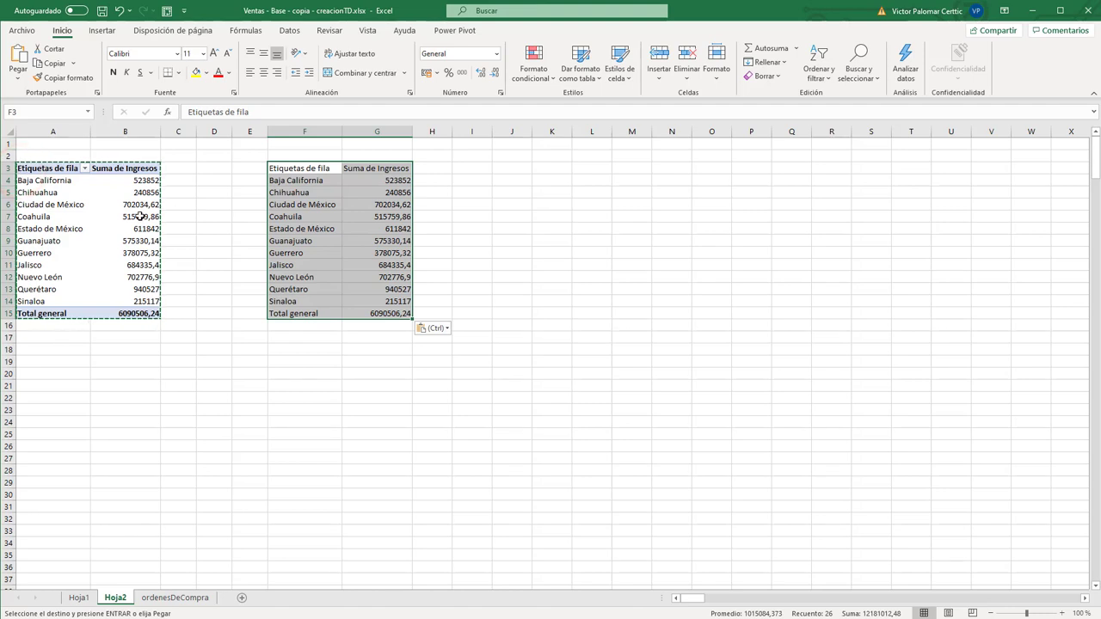
left_click_drag(473, 228, 512, 228)
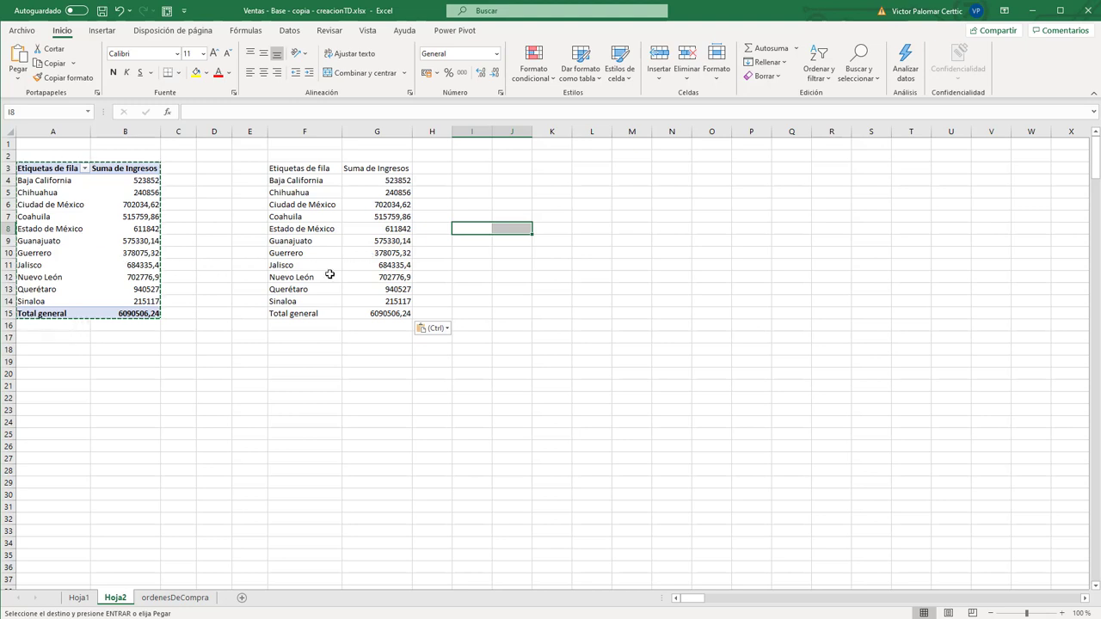
- Refresh the pivot table in columns A and B of Hoja2
key("alt+Tab")
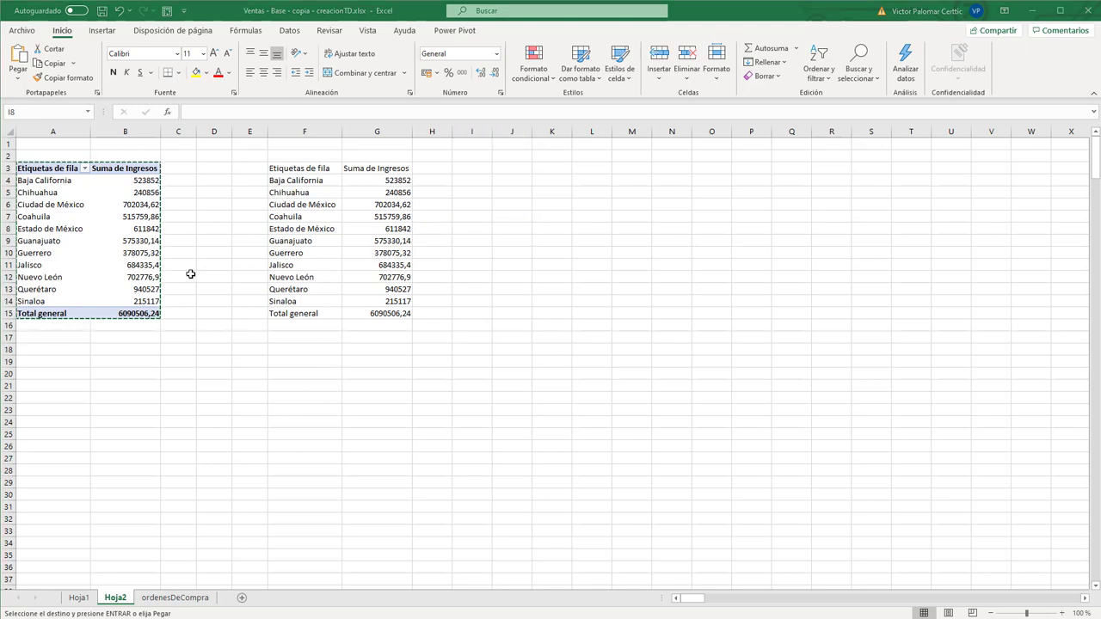
left_click(115, 226)
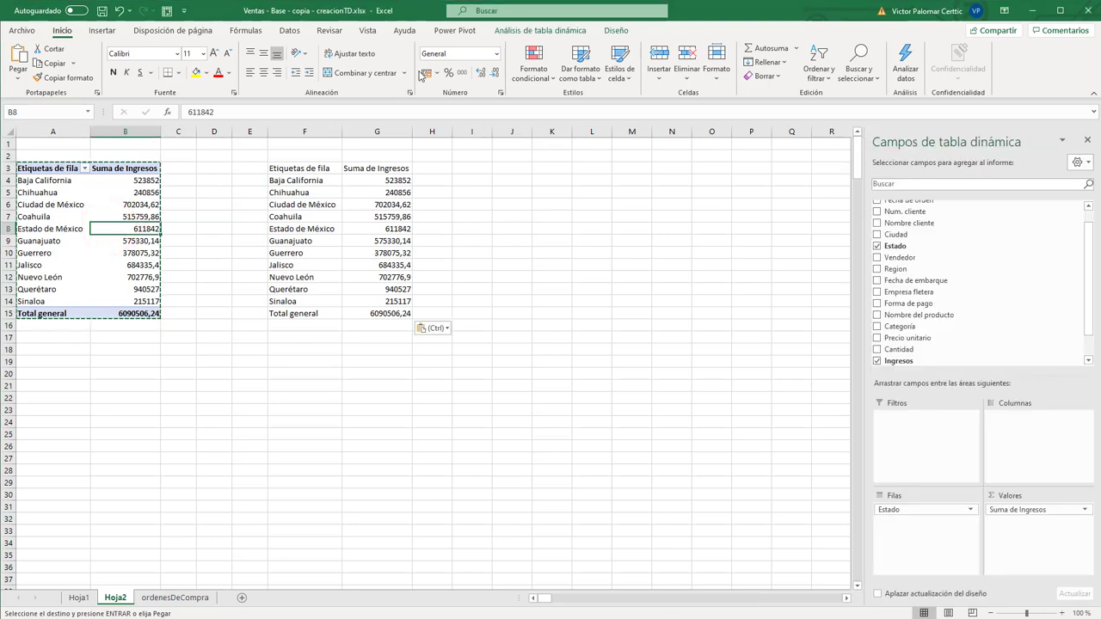
left_click(510, 32)
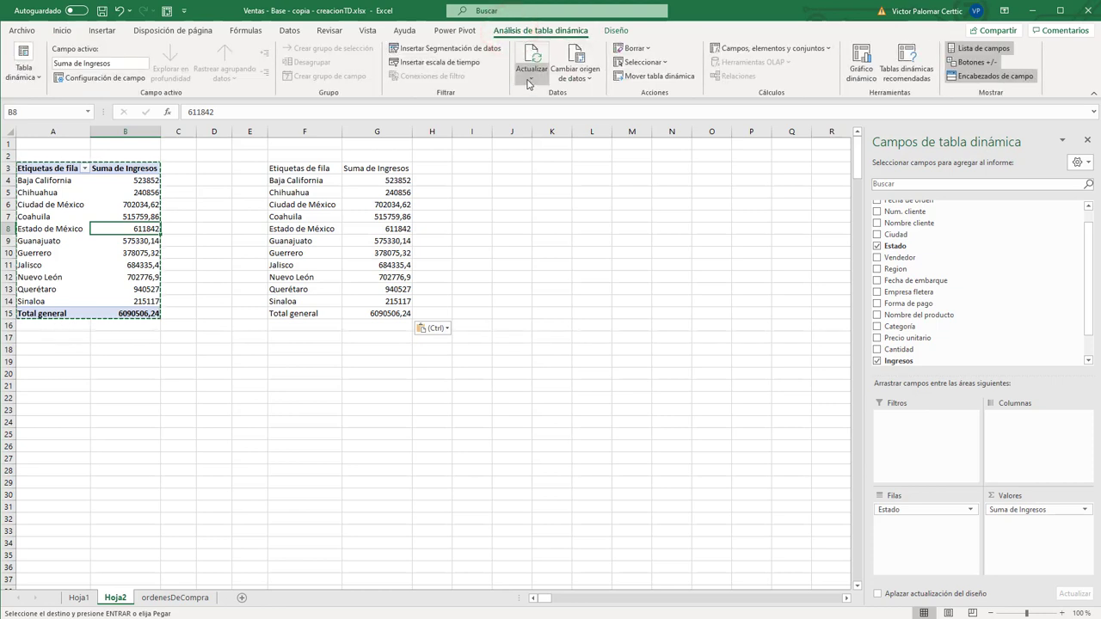
left_click(528, 57)
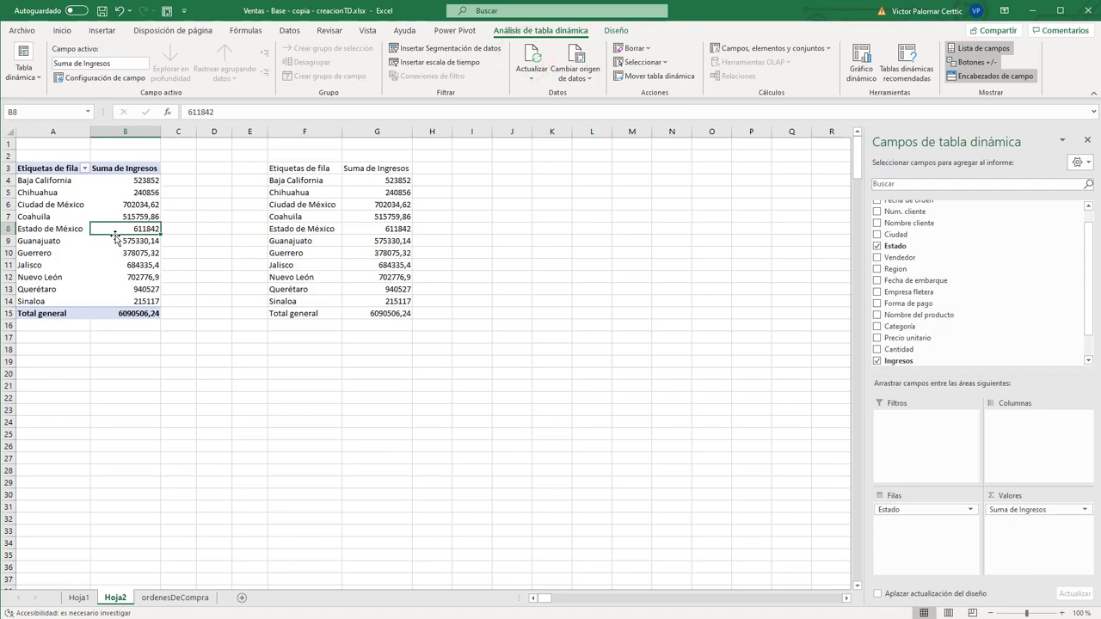
- Filter the orders table on the ordenesDeCompra sheet by Estado to show only Baja California
left_click(166, 601)
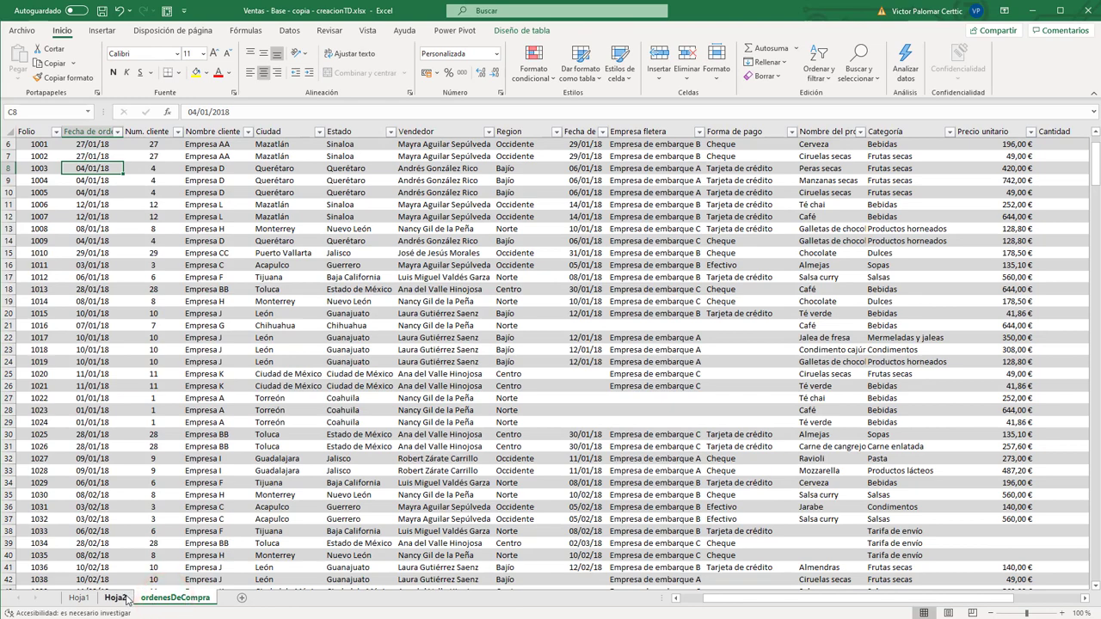
left_click(125, 598)
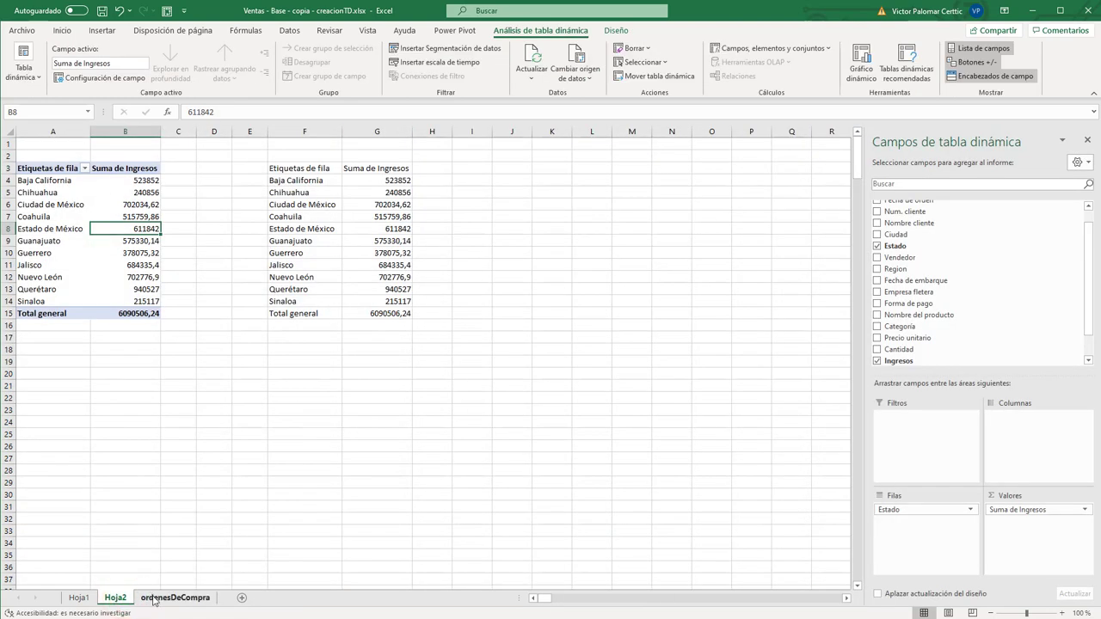
left_click(151, 596)
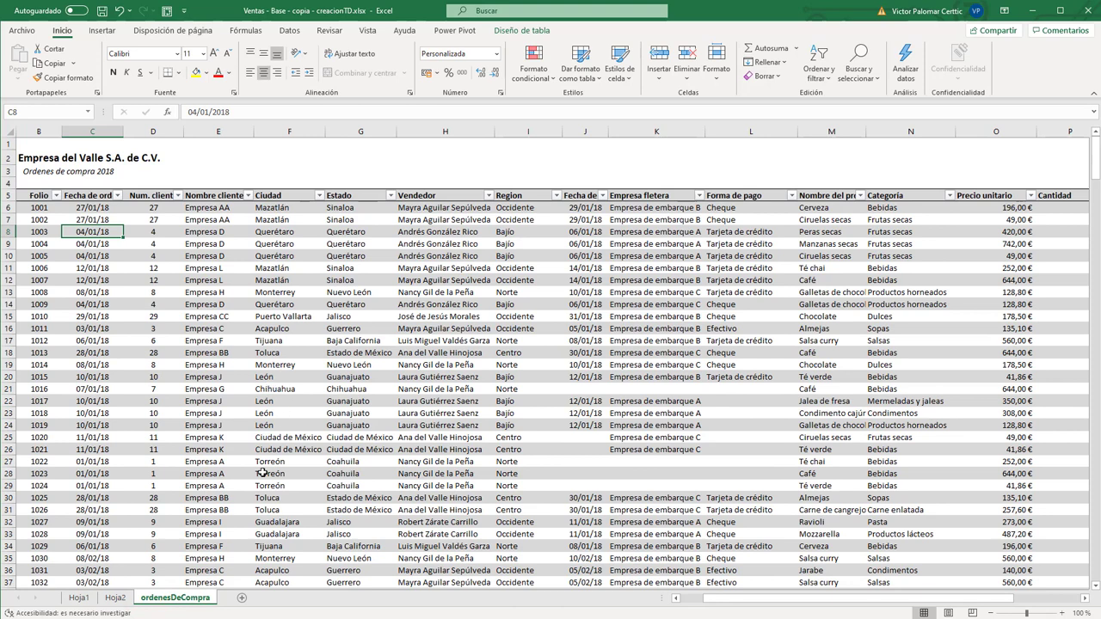
scroll(66, 441, "left", 1)
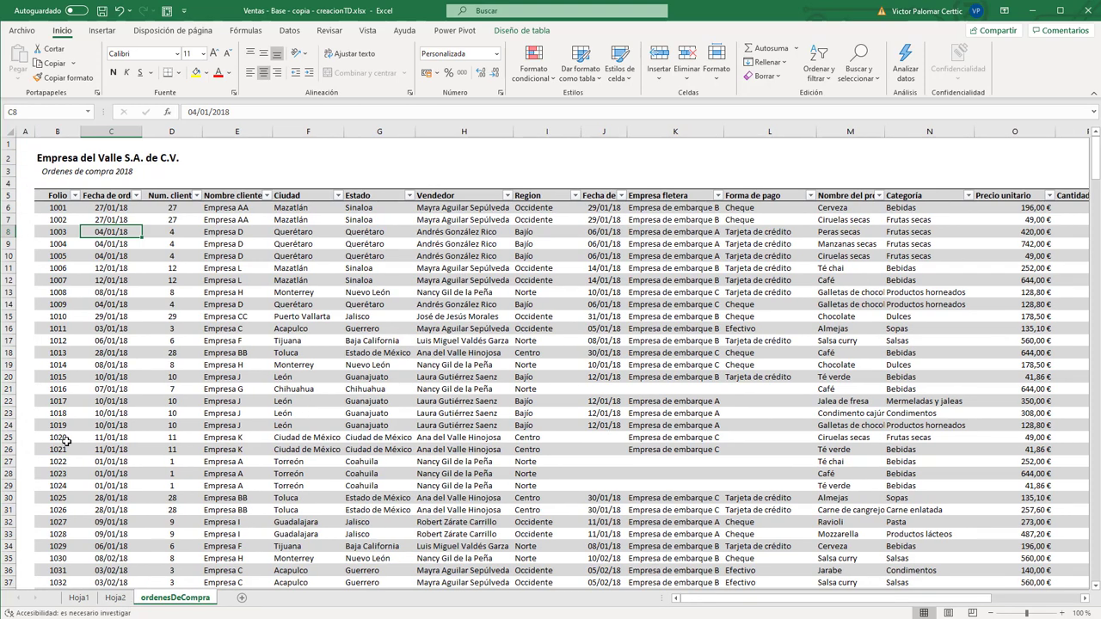
left_click(422, 183)
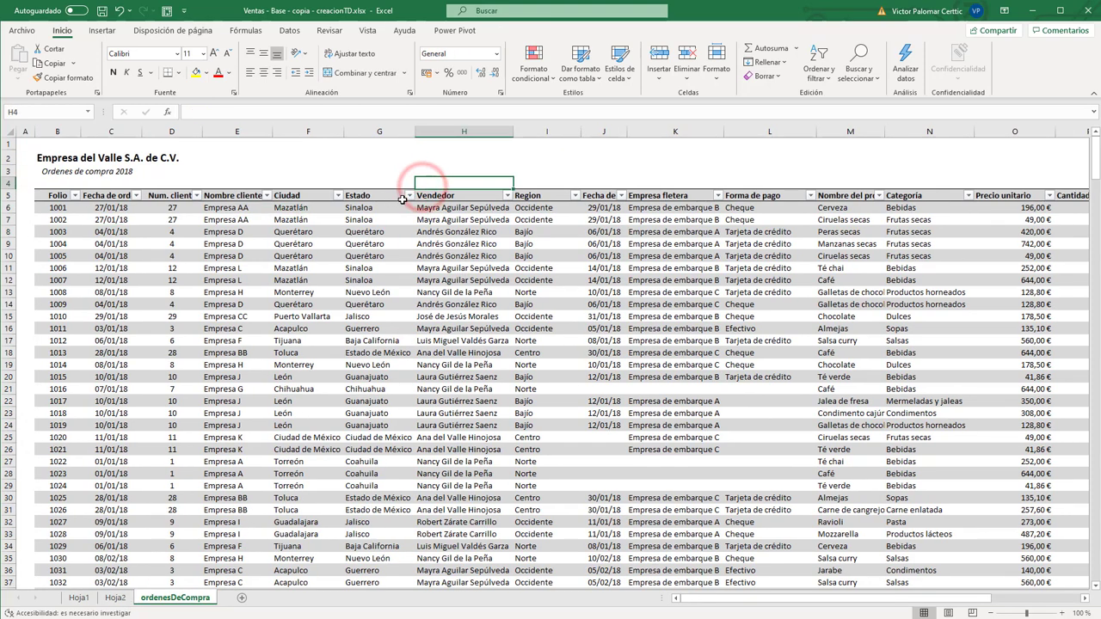
left_click(410, 195)
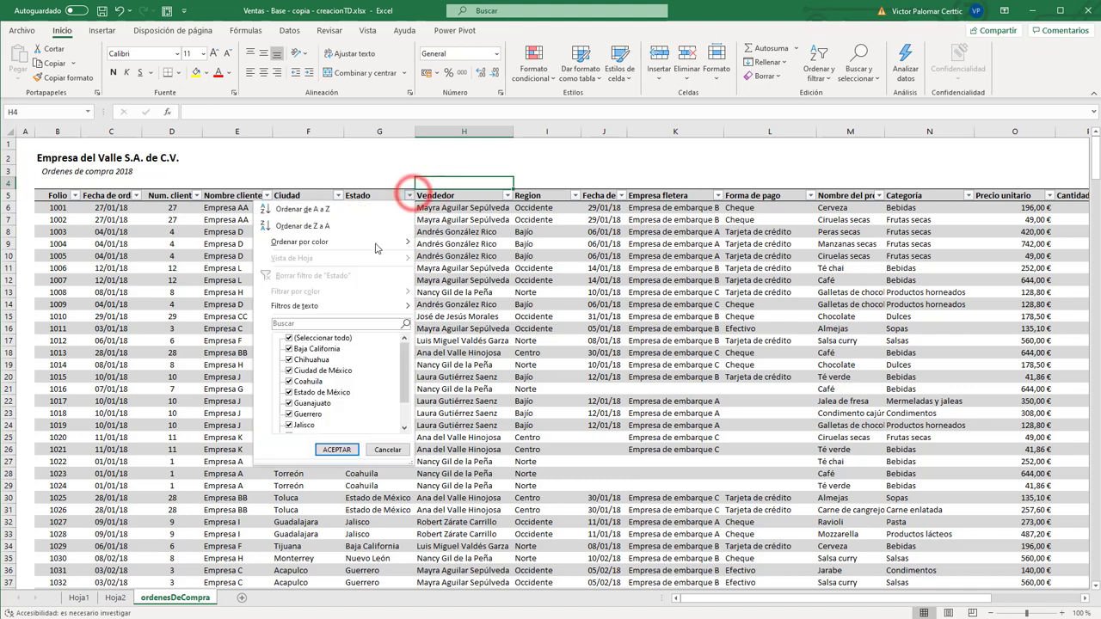
left_click(290, 338)
left_click(290, 349)
left_click(331, 449)
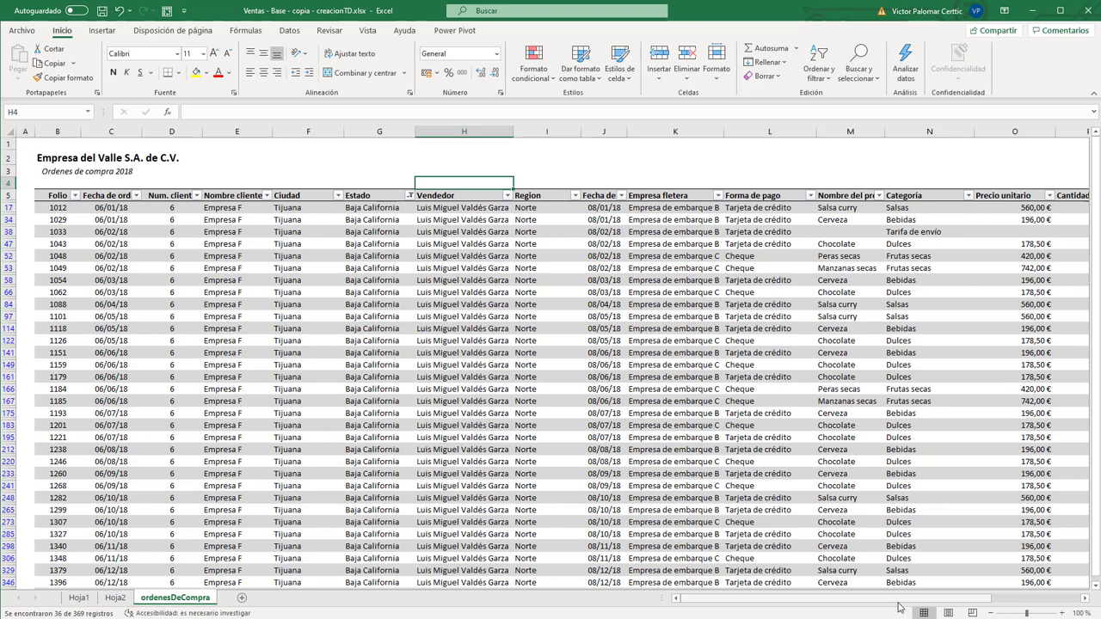
- Set the Cantidad of the first filtered order, in cell P17, to 40
left_click_drag(909, 601, 1033, 591)
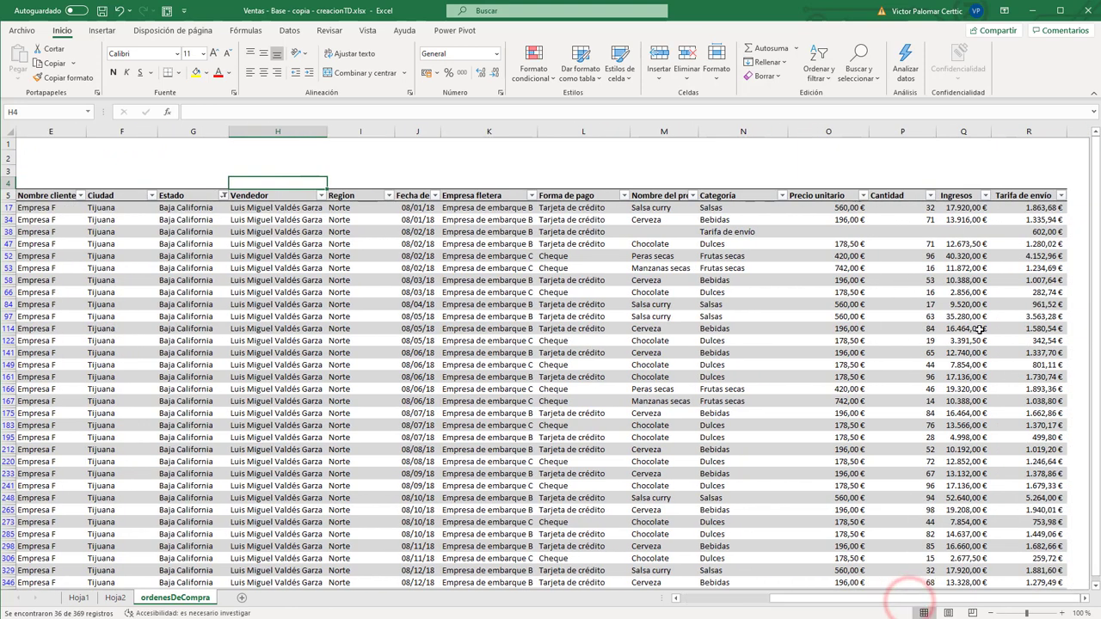
left_click(844, 209)
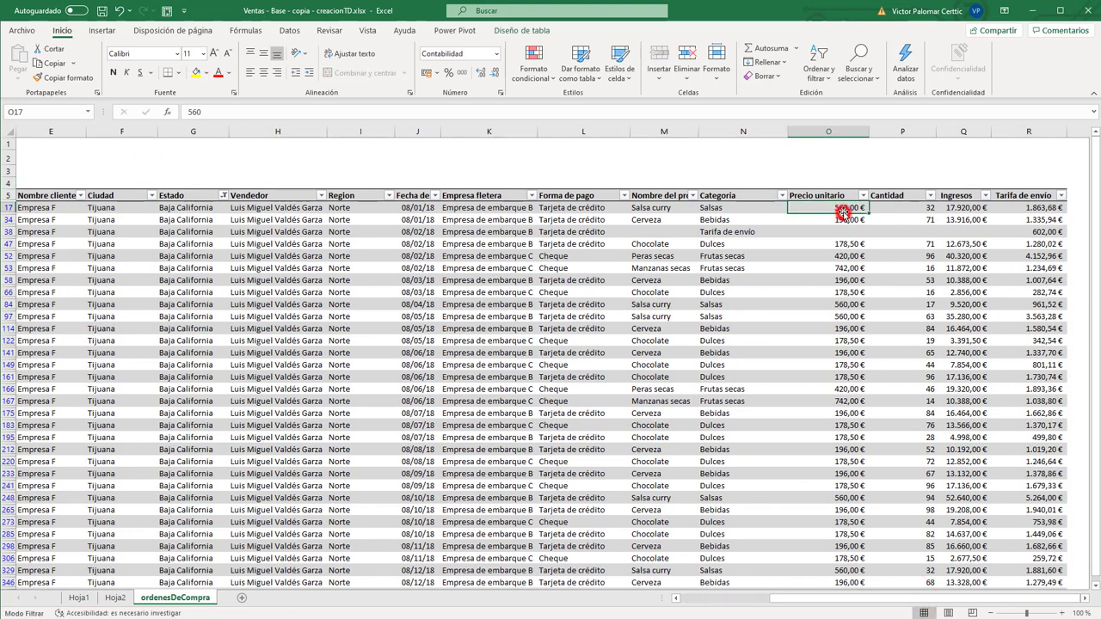
left_click(910, 207)
double_click(191, 112)
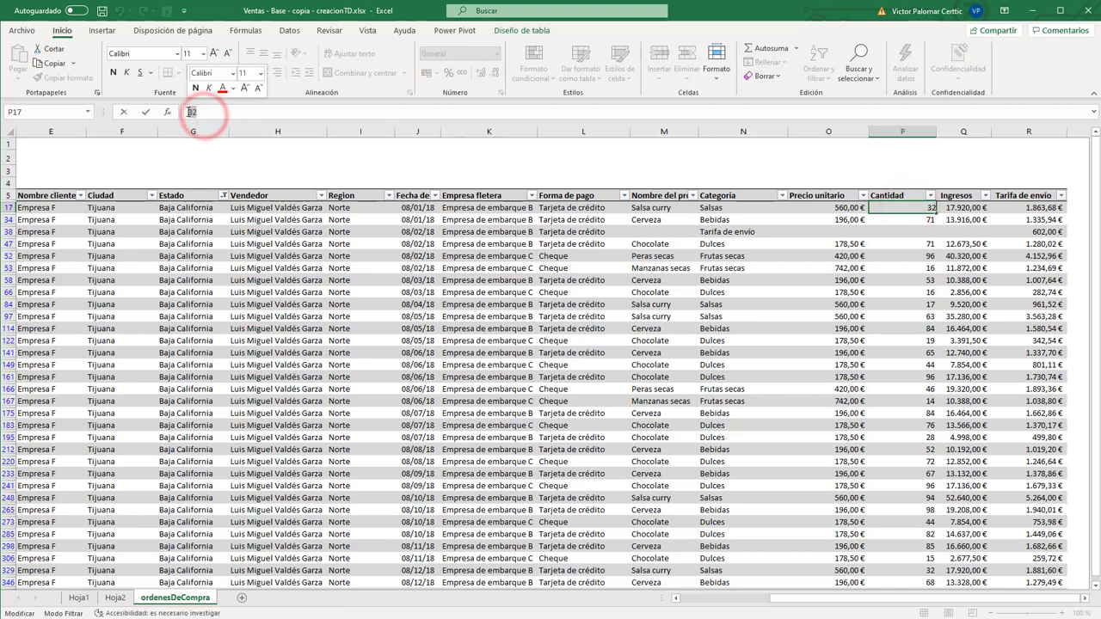
type("40")
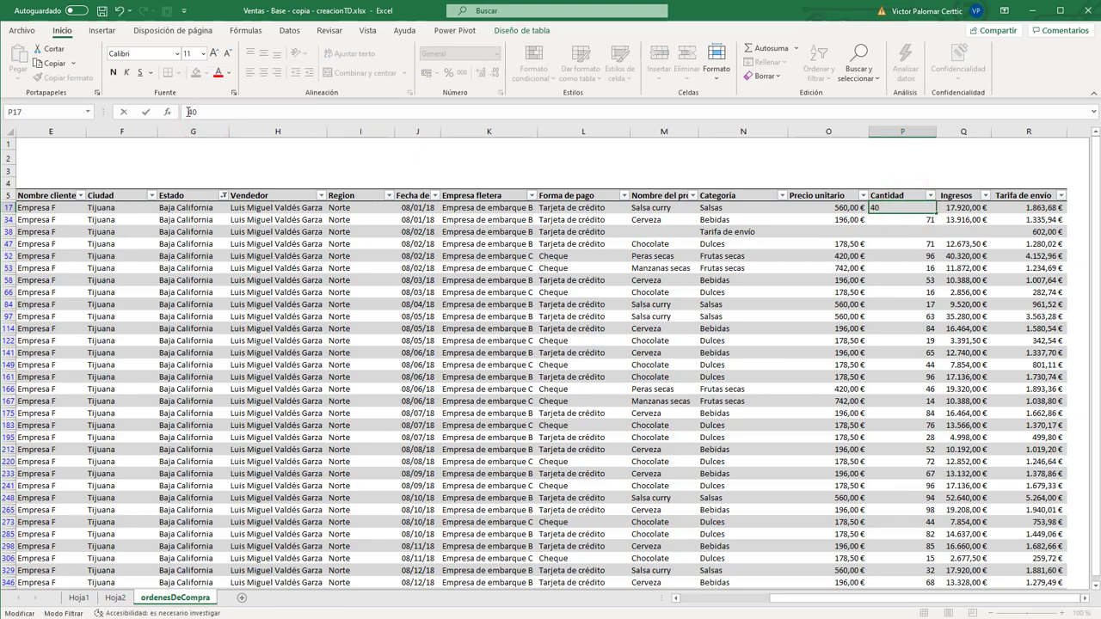
key("Return")
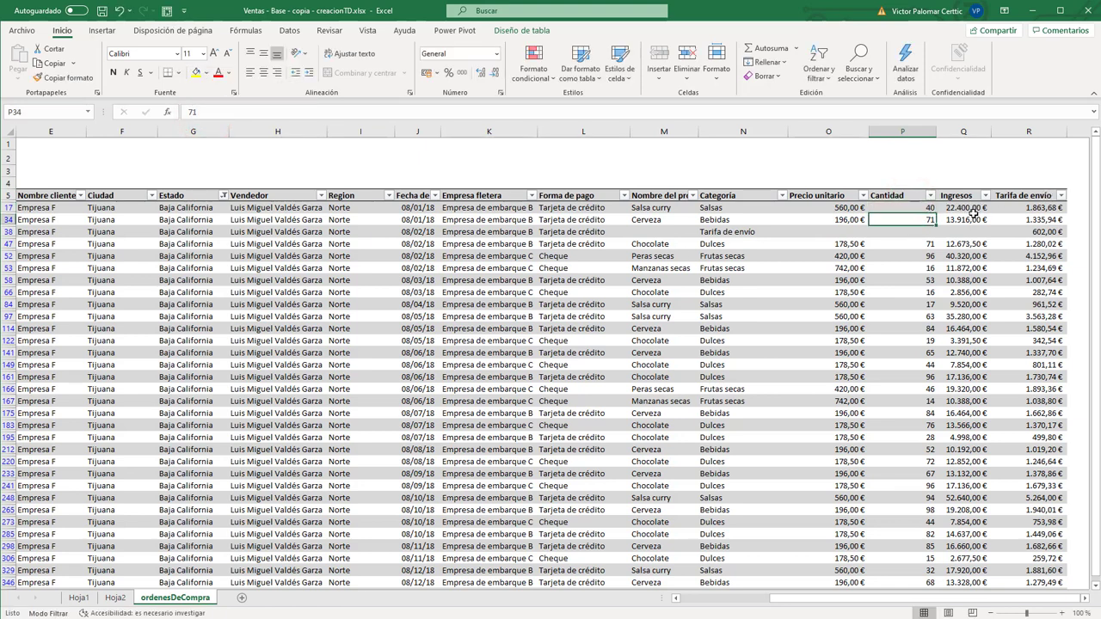
- Refresh the pivot table on Hoja2 with the edited order quantity, and select Baja California's income in the values-only copy to compare
left_click(115, 600)
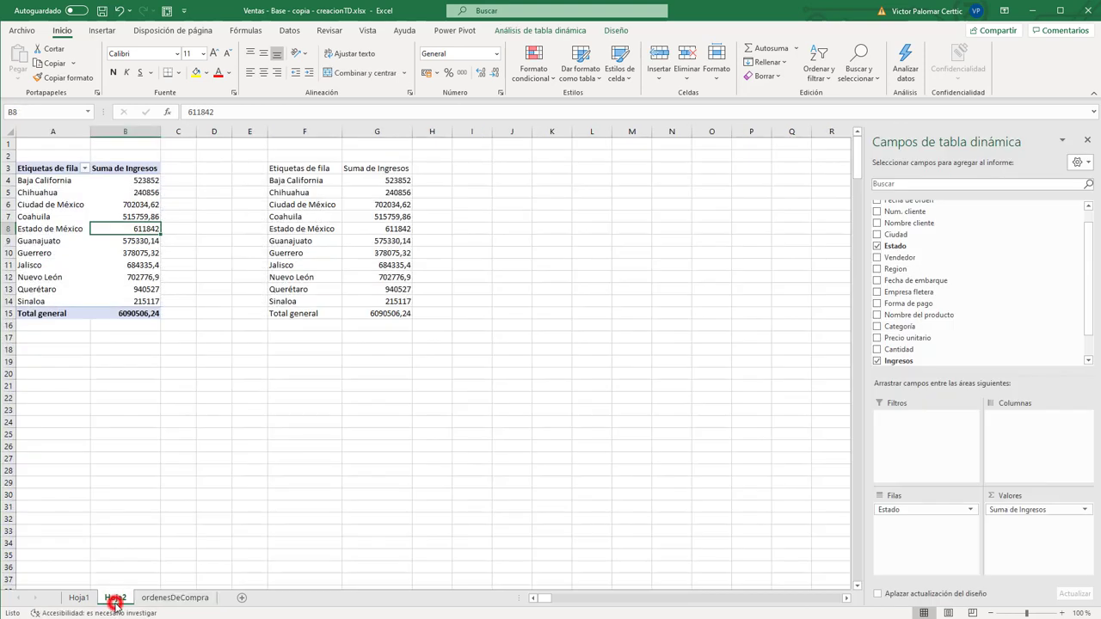
left_click(115, 203)
left_click(112, 184)
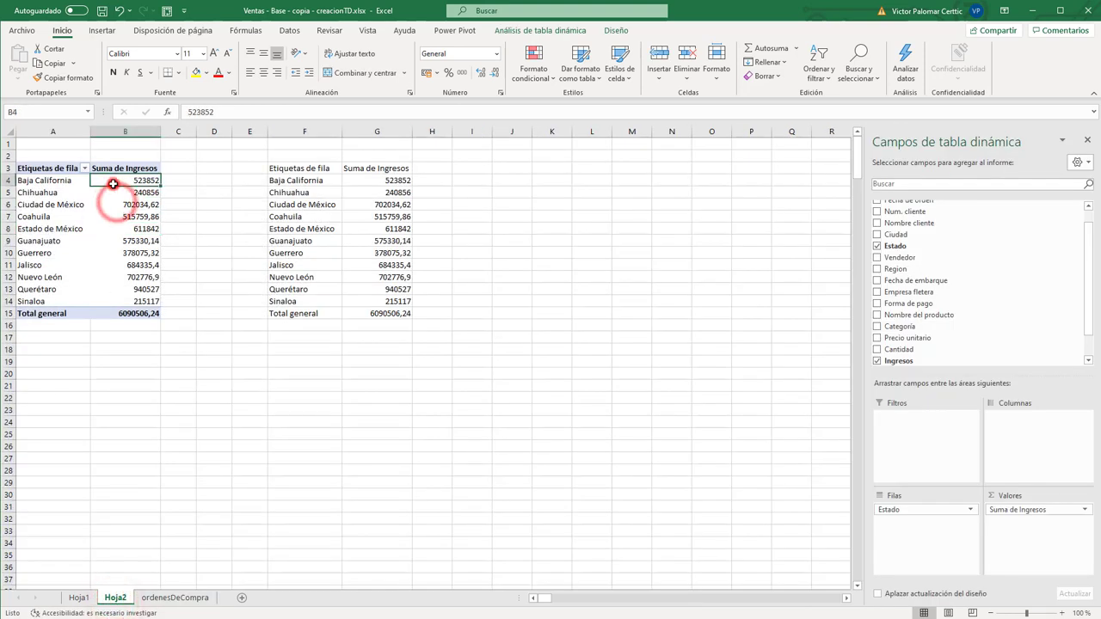
left_click(524, 31)
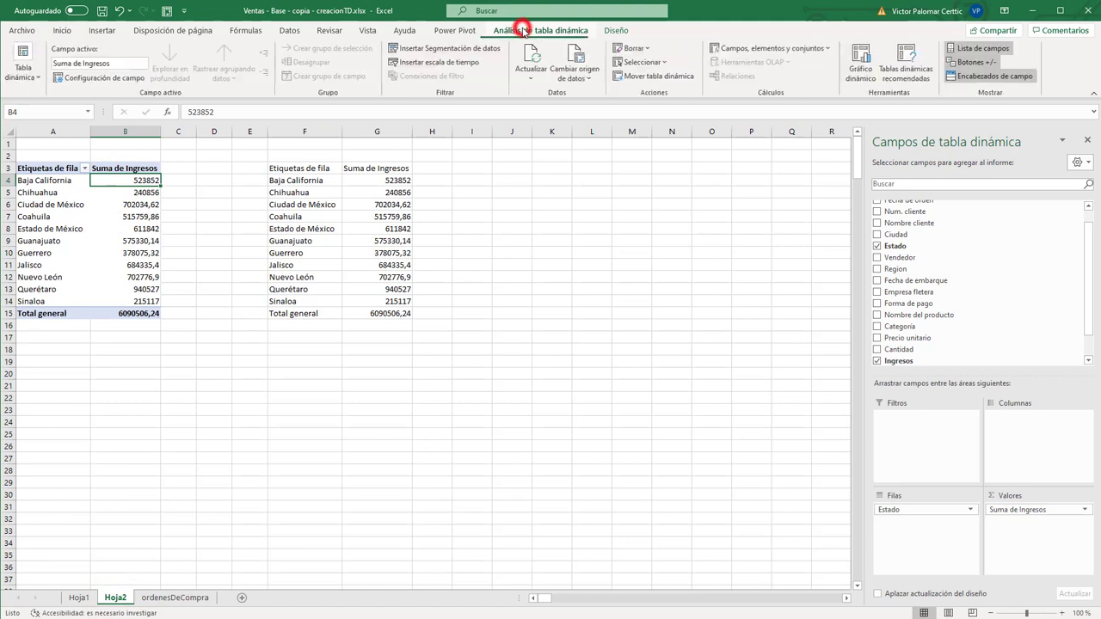
left_click(531, 53)
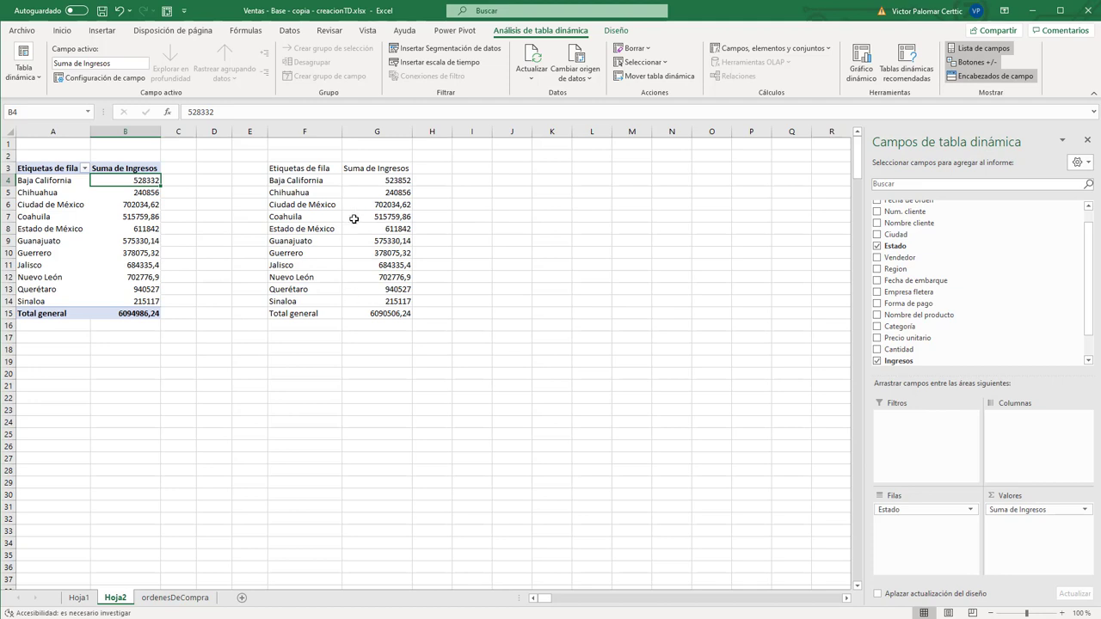
left_click(380, 181)
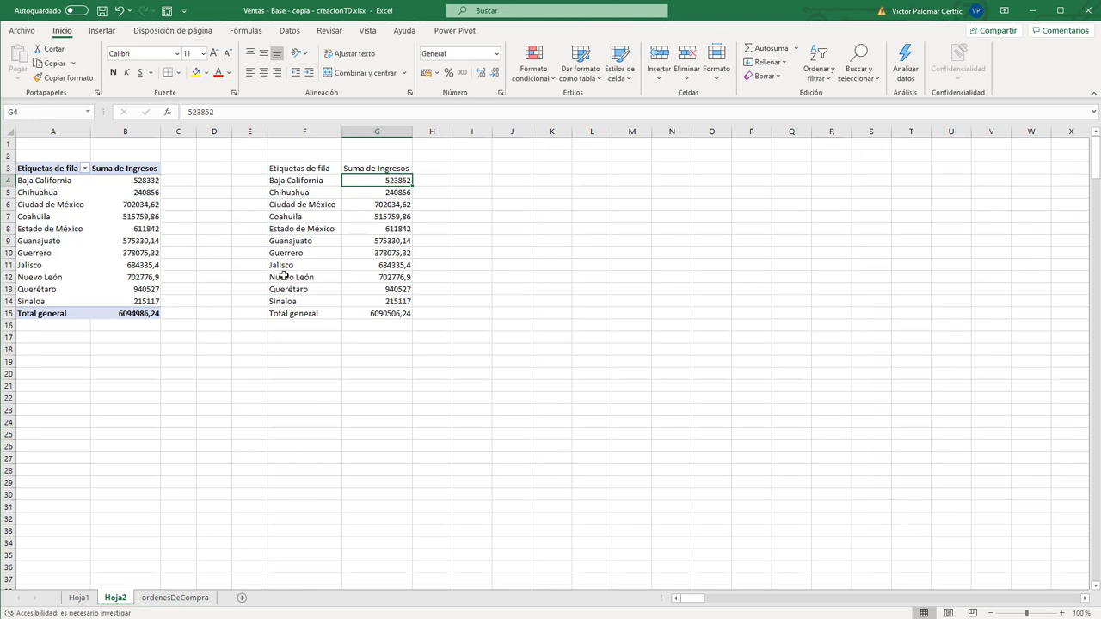
key("alt+Tab")
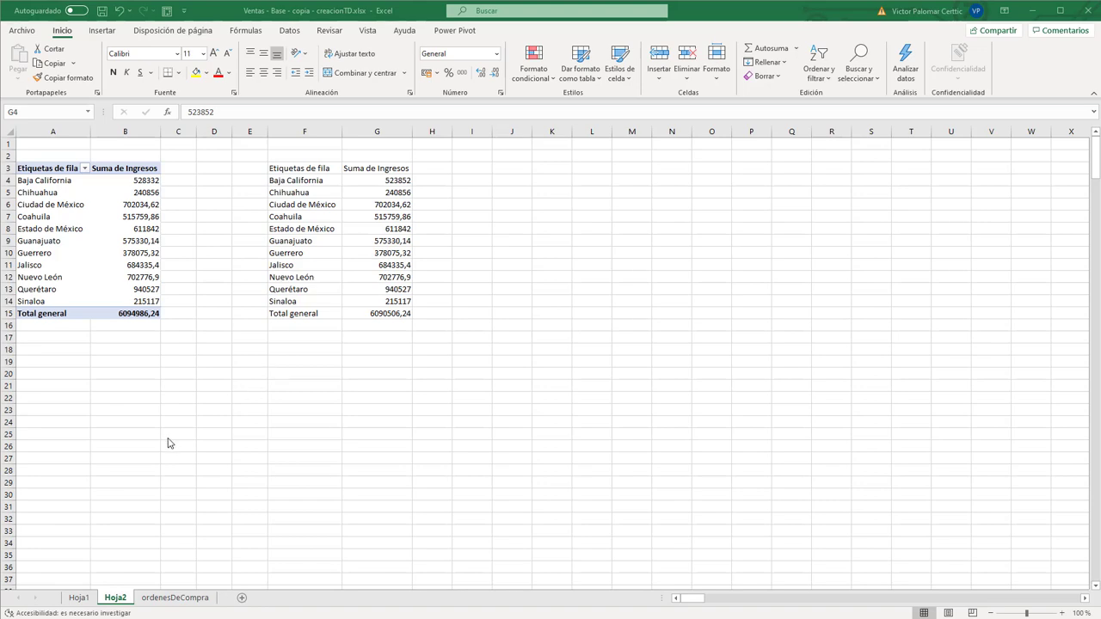
left_click(165, 601)
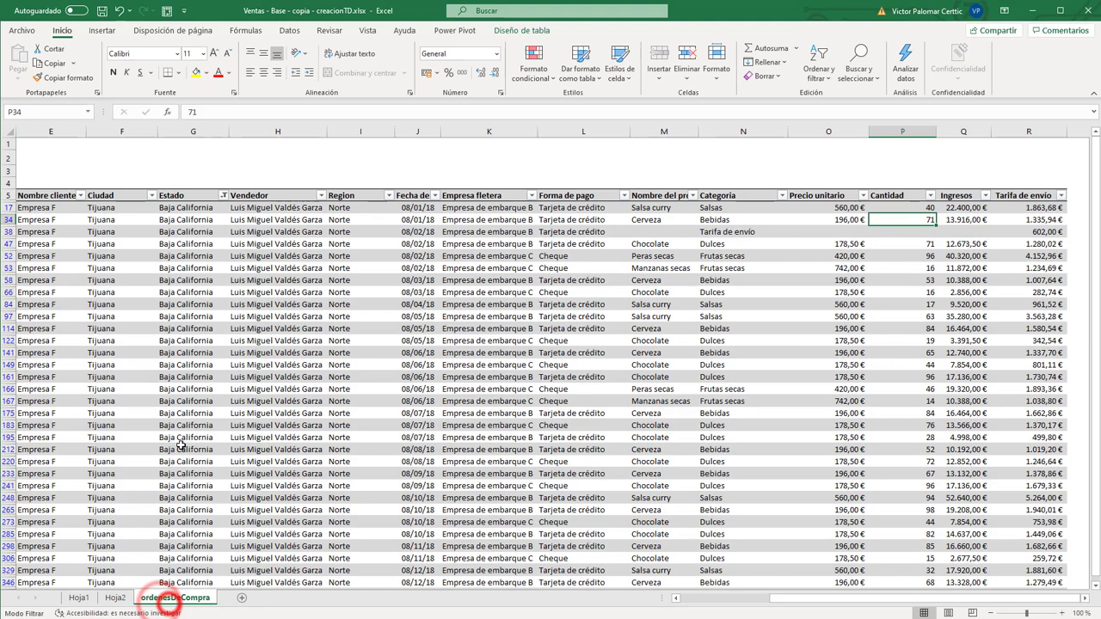
left_click(93, 268)
left_click(98, 31)
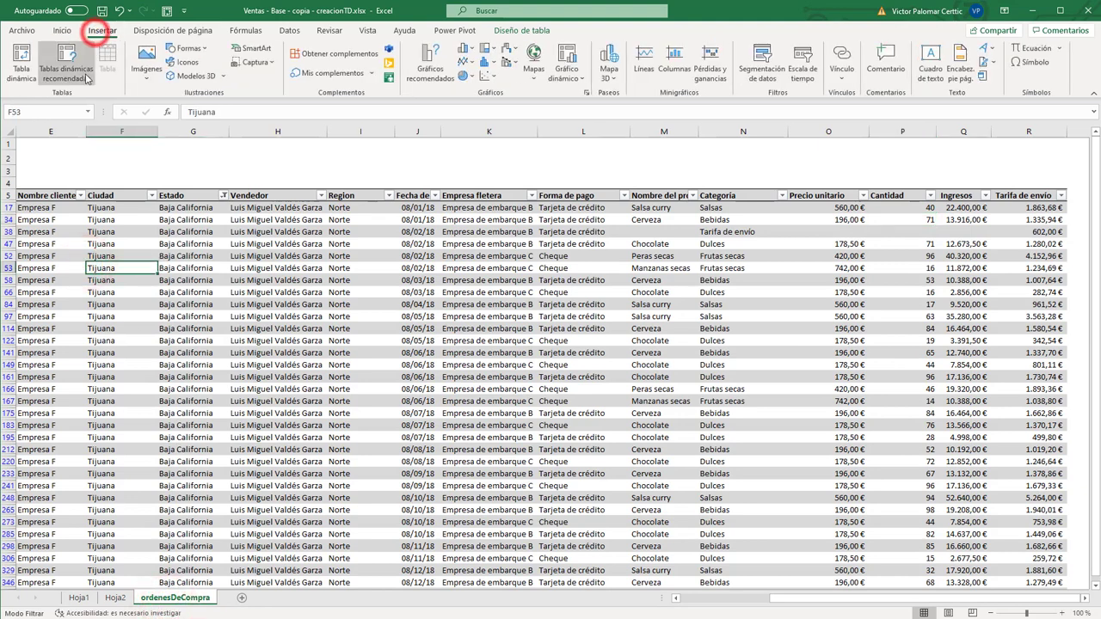
left_click(115, 598)
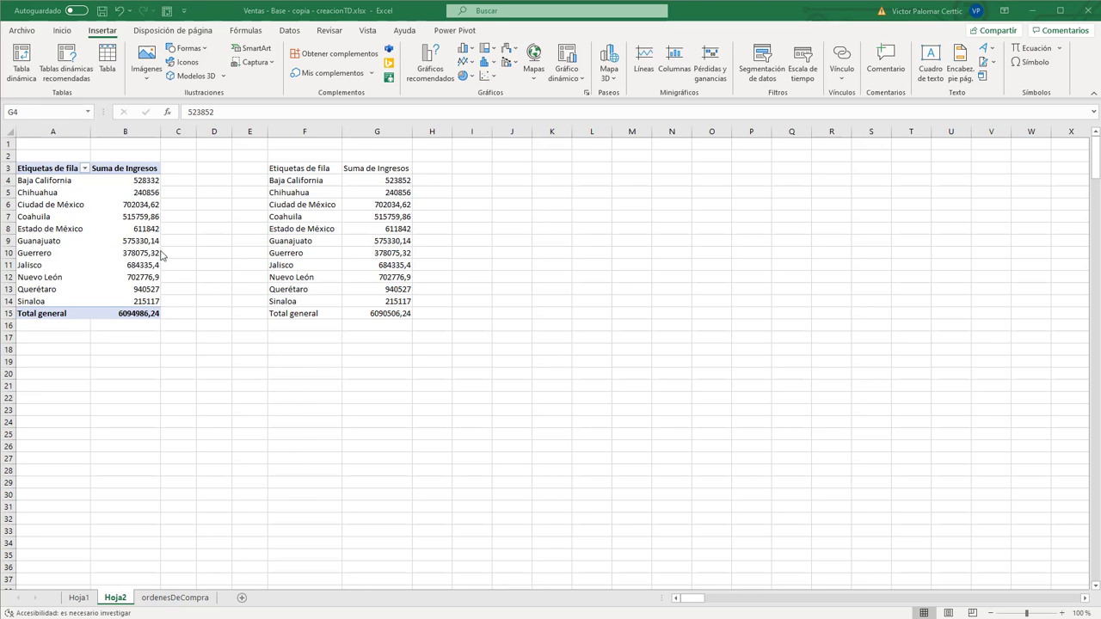
- Turn on the Actualizar al abrir el archivo option for the IngresosEstados pivot table and accept its options
left_click(149, 181)
left_click(139, 192)
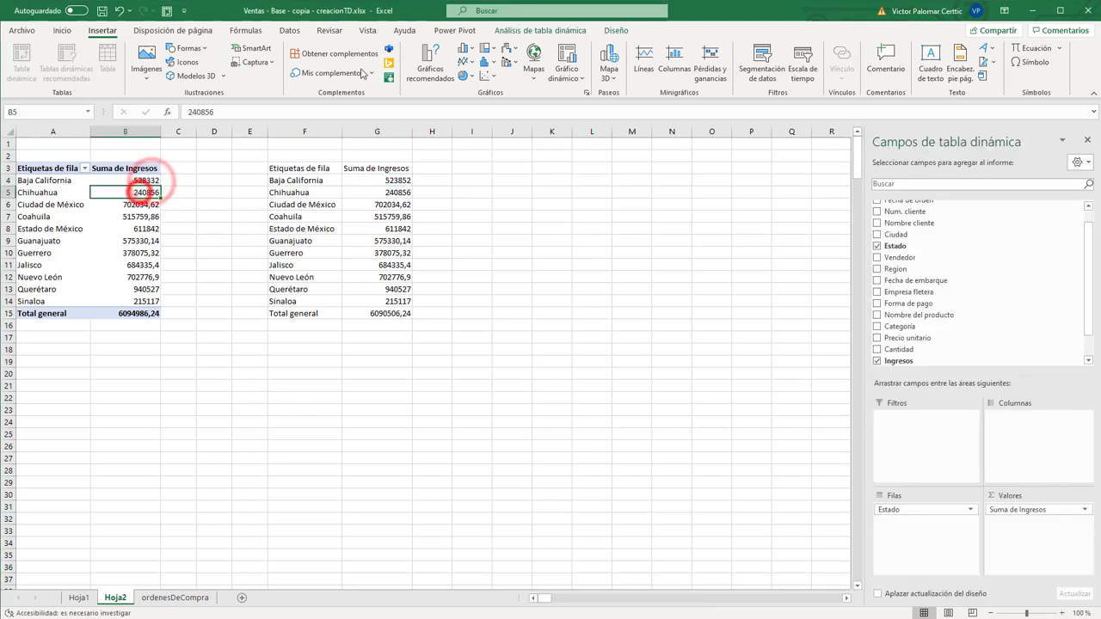
left_click(564, 25)
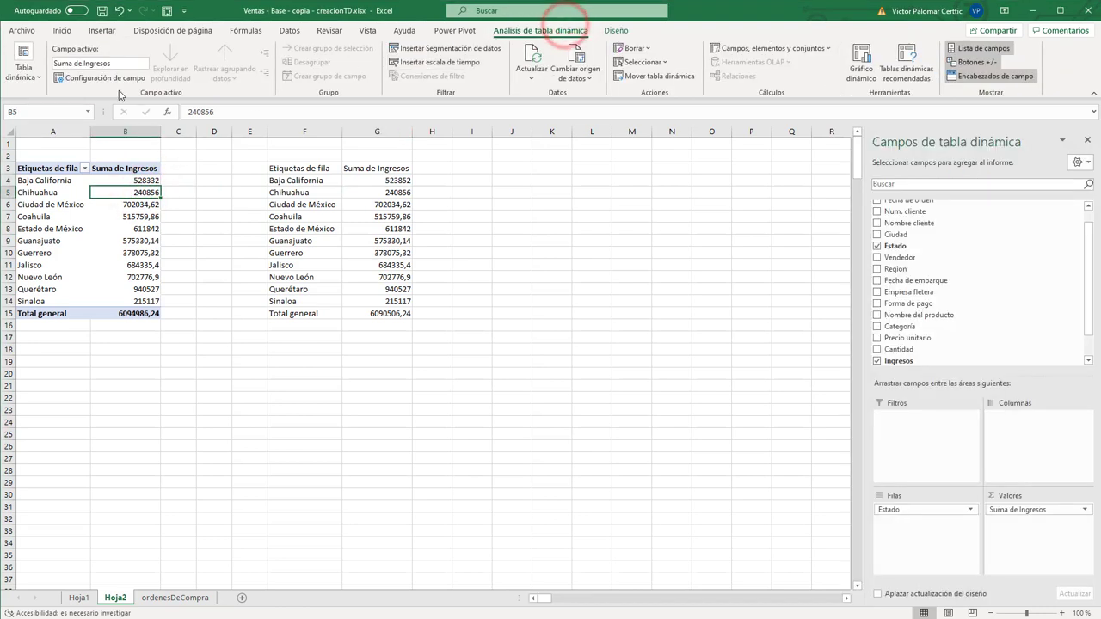
left_click(34, 76)
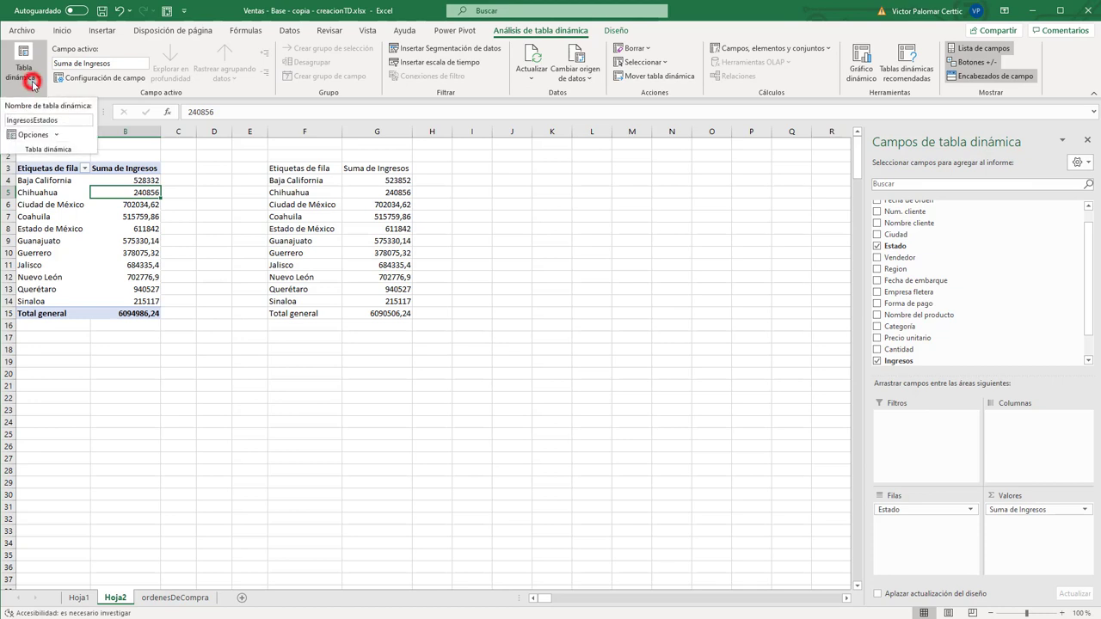
left_click(43, 136)
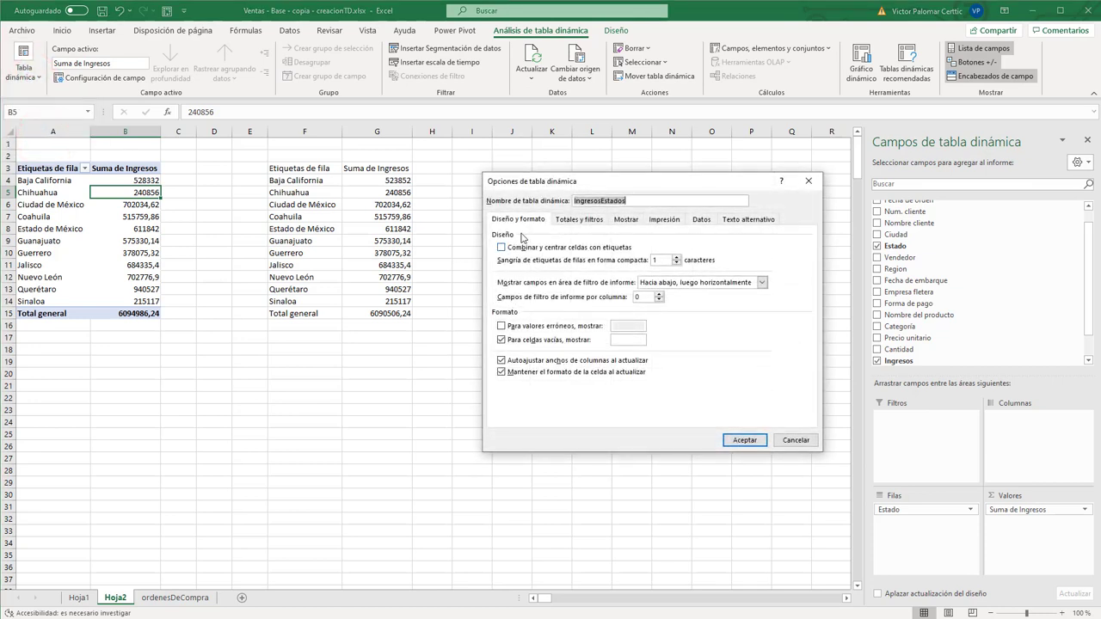
left_click(694, 221)
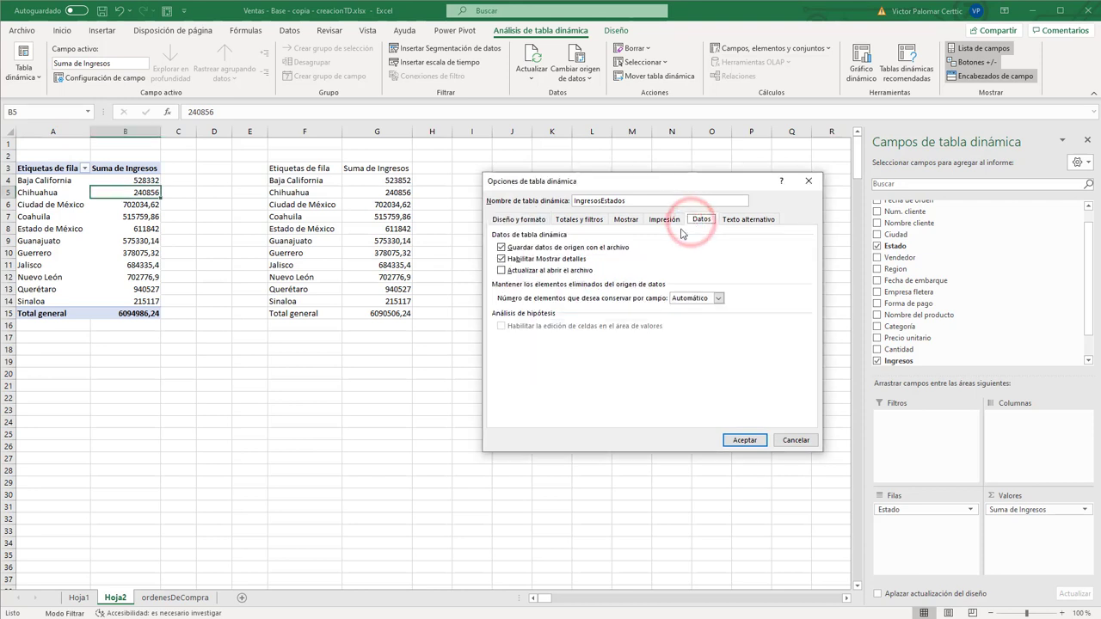
left_click(565, 274)
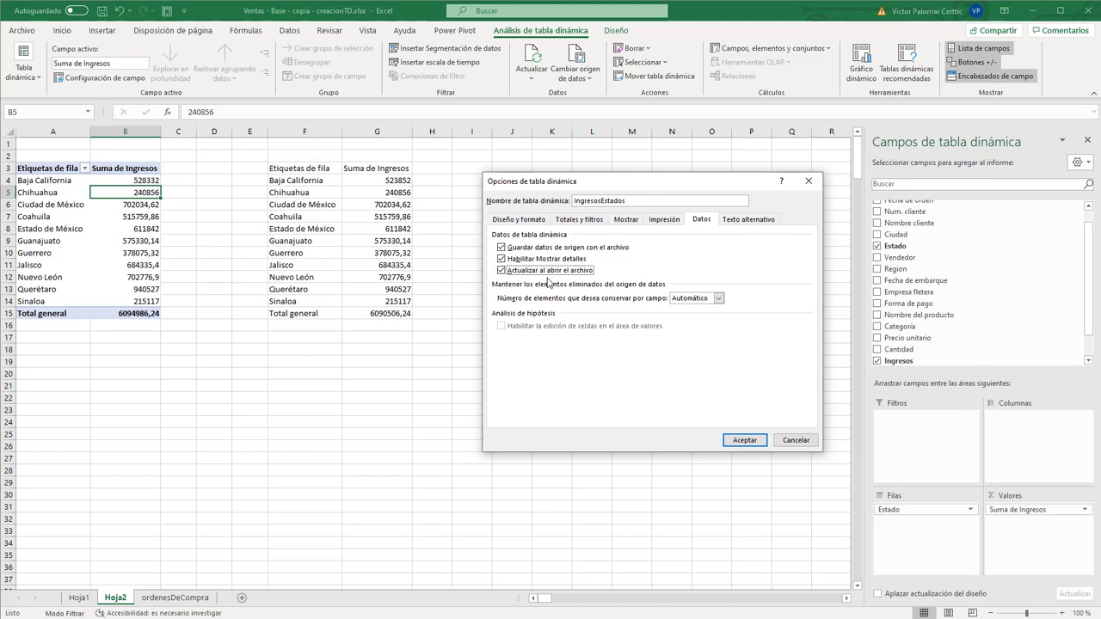
left_click(745, 441)
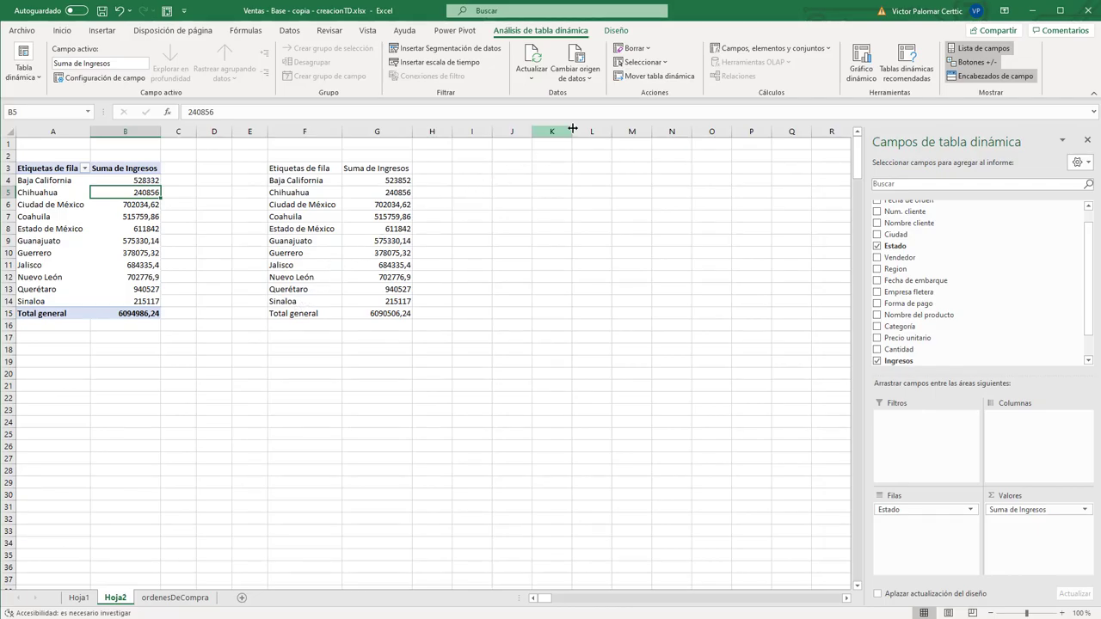
- Review the pivot table's data source setting twice, accepting Tabla1 as the source each time
left_click(590, 76)
left_click(592, 103)
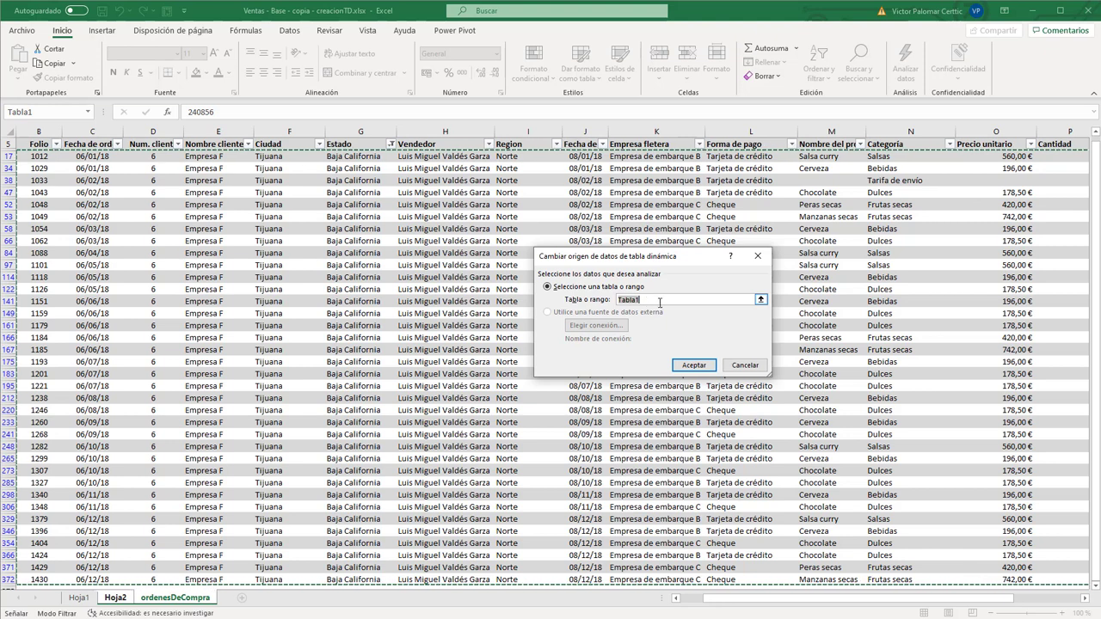
left_click(682, 365)
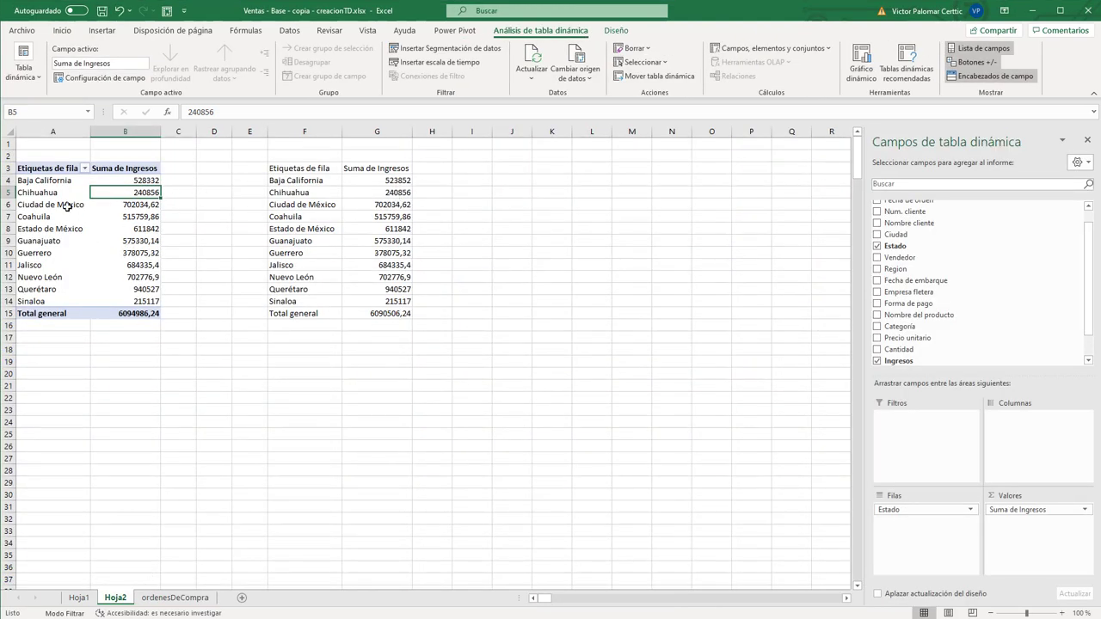
left_click(595, 84)
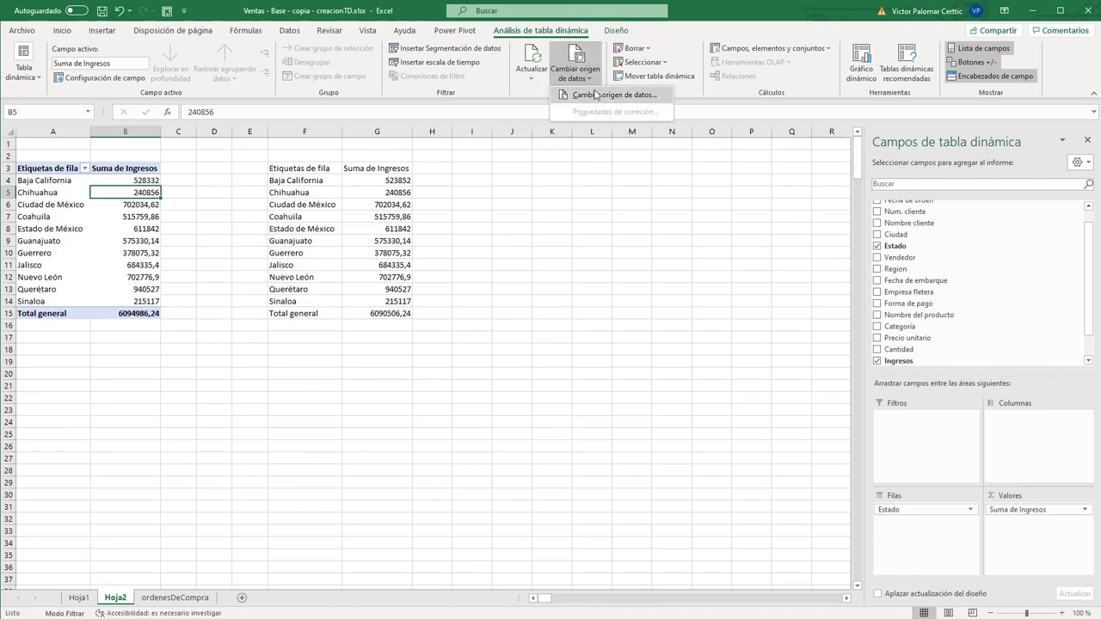
left_click(600, 94)
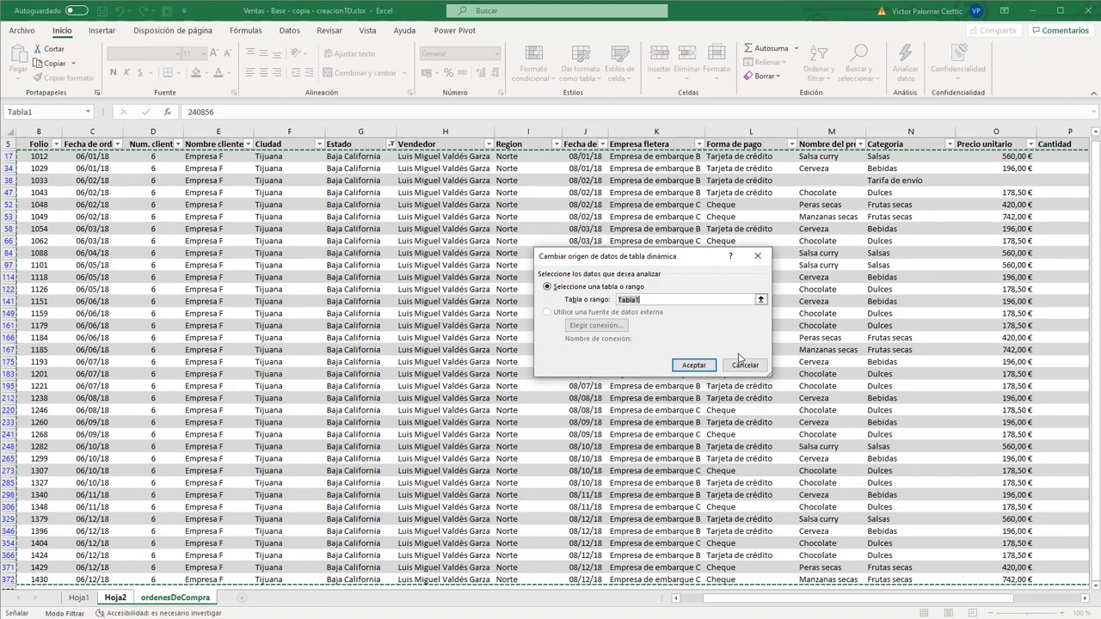
left_click(706, 367)
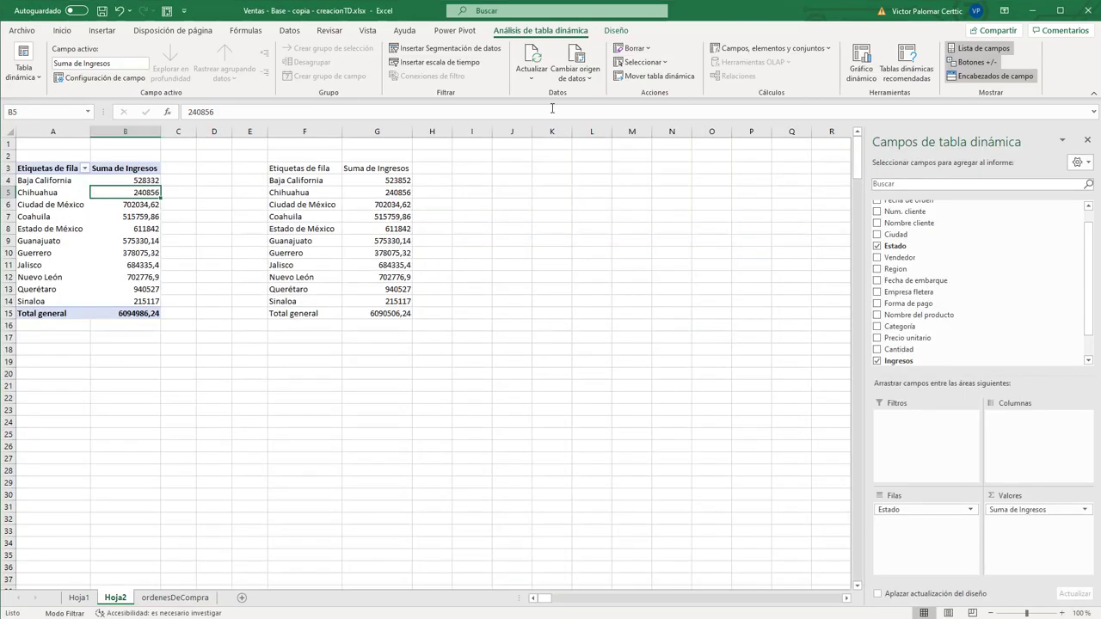